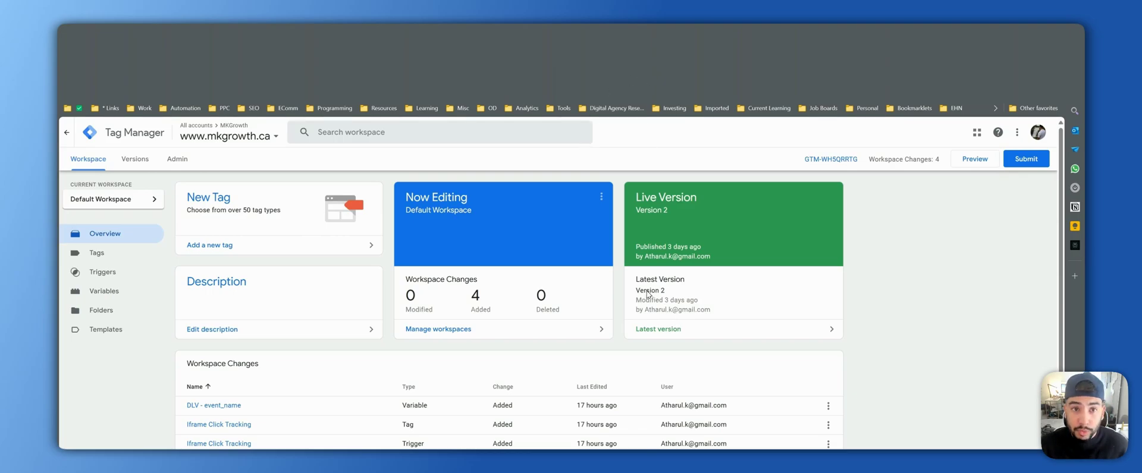
Step: Switch to the EZSegment article on tracking iframe interactions using GTM and review its Custom HTML tag instructions and script
{"action": "left_click", "coordinate": [523, 80]}
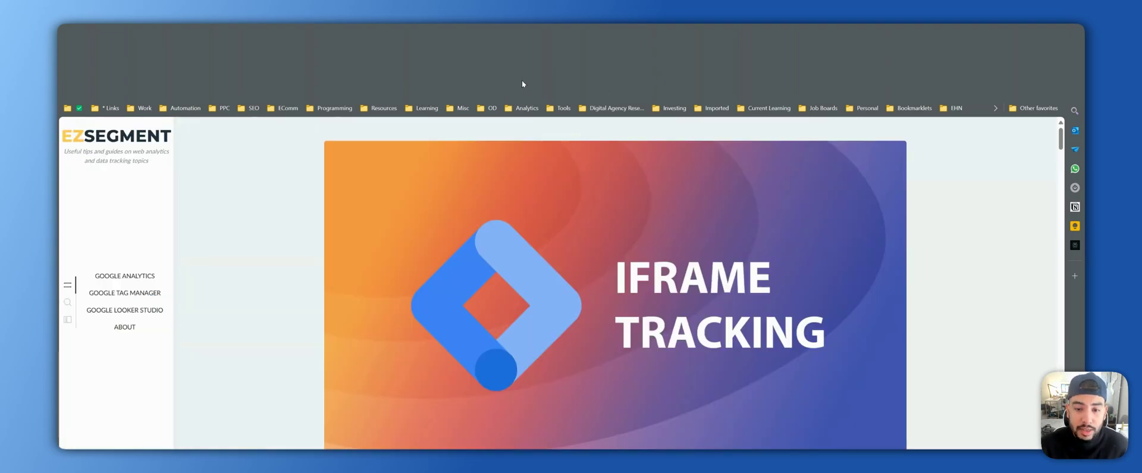
{"action": "scroll", "coordinate": [382, 306], "scroll_direction": "down", "scroll_amount": 3}
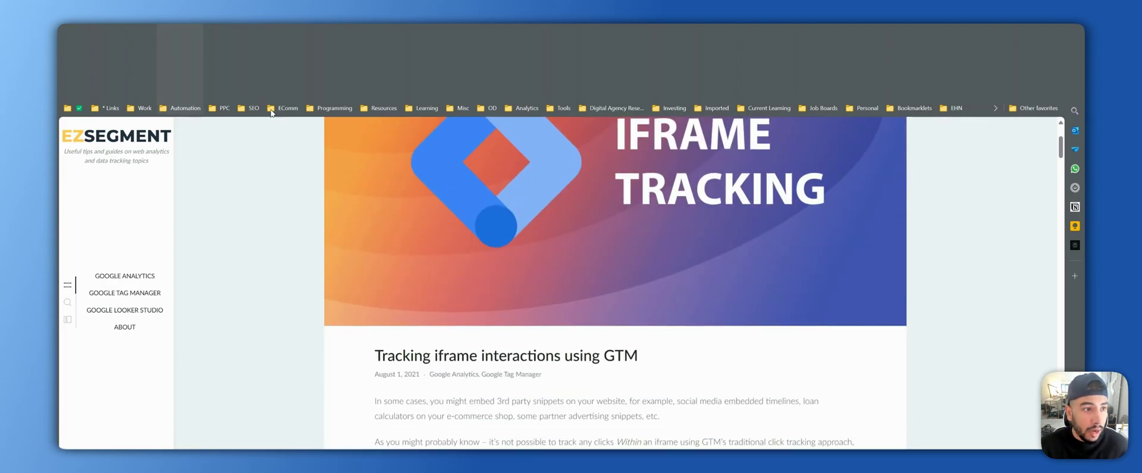
{"action": "scroll", "coordinate": [373, 148], "scroll_direction": "down", "scroll_amount": 6}
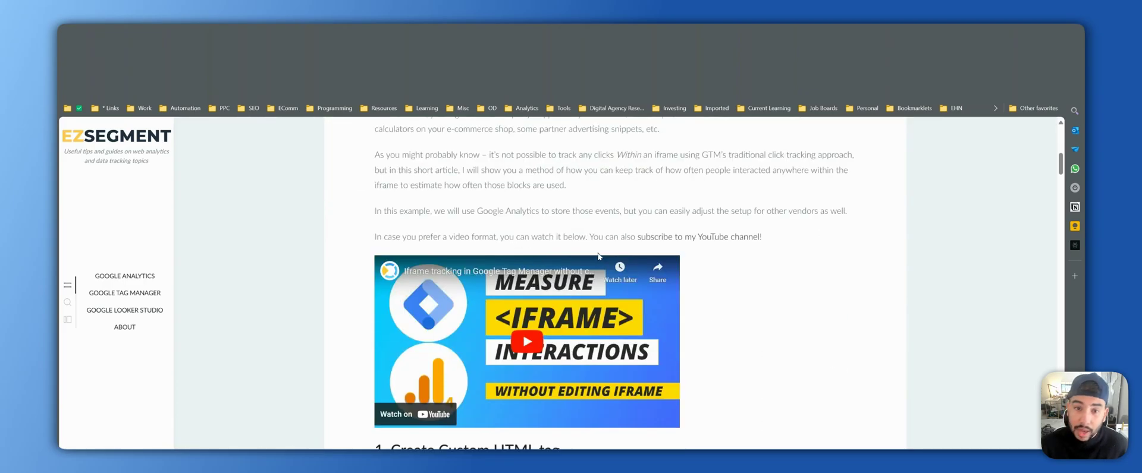
{"action": "scroll", "coordinate": [614, 232], "scroll_direction": "down", "scroll_amount": 3}
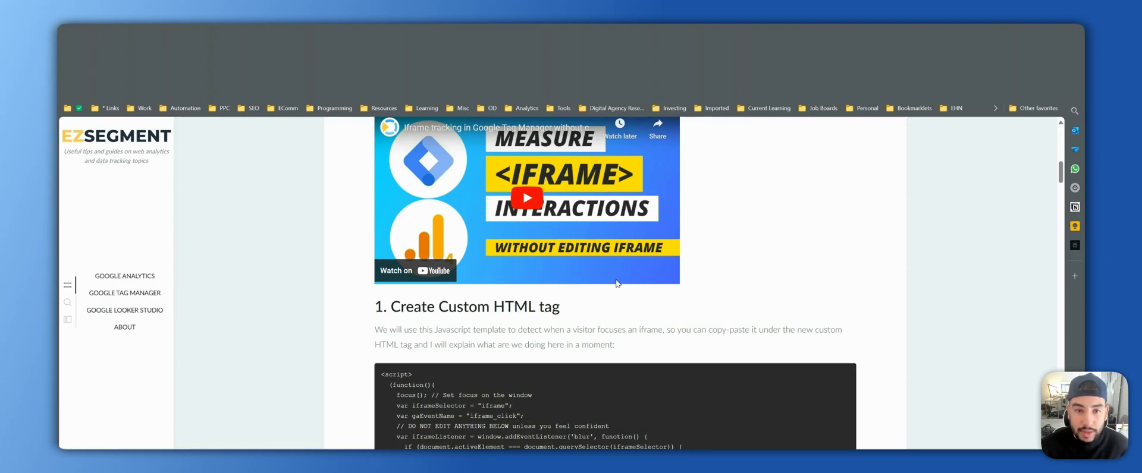
{"action": "scroll", "coordinate": [584, 290], "scroll_direction": "down", "scroll_amount": 9}
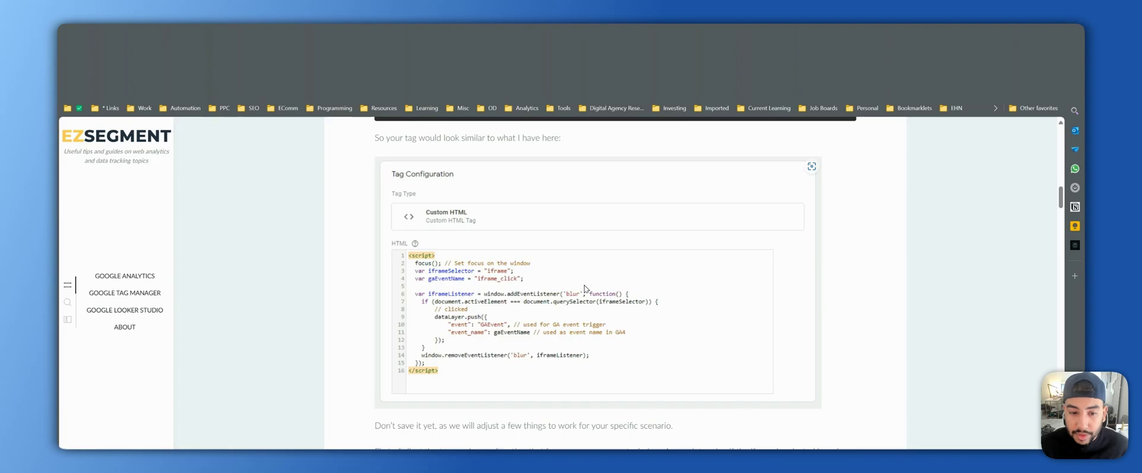
{"action": "scroll", "coordinate": [637, 257], "scroll_direction": "up", "scroll_amount": 5}
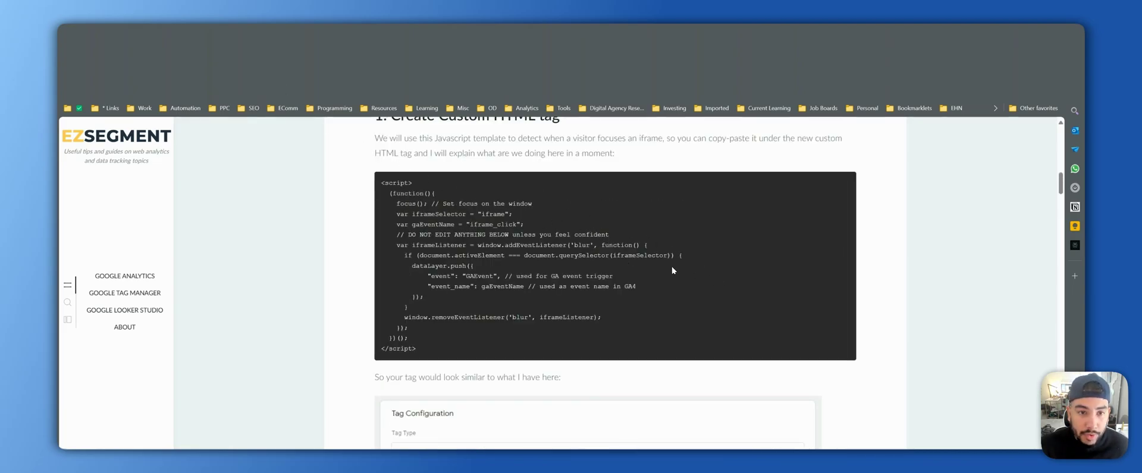
{"action": "scroll", "coordinate": [538, 256], "scroll_direction": "up", "scroll_amount": 5}
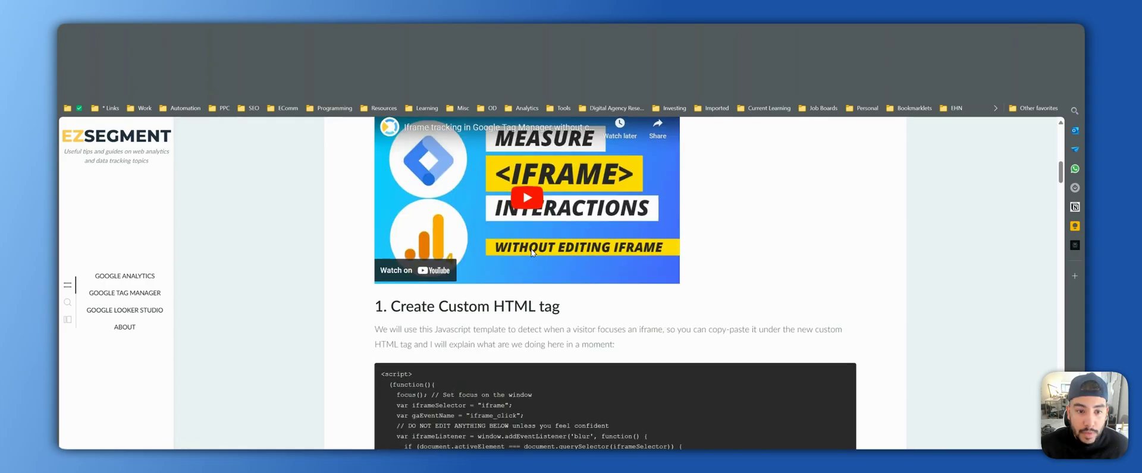
{"action": "scroll", "coordinate": [538, 256], "scroll_direction": "down", "scroll_amount": 3}
{"action": "scroll", "coordinate": [515, 233], "scroll_direction": "down", "scroll_amount": 2}
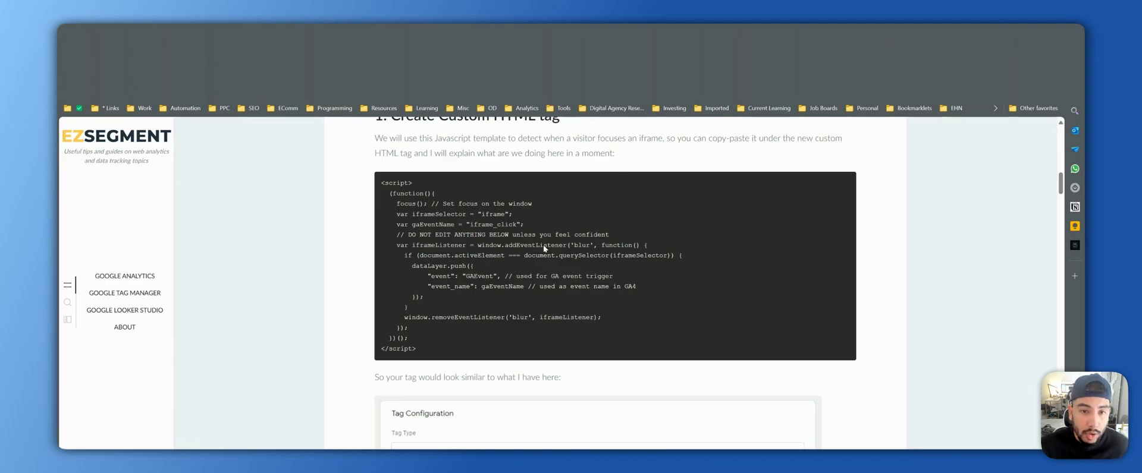
Step: Copy the complete iframe listener script from the article's "Create Custom HTML tag" section
{"action": "scroll", "coordinate": [523, 246], "scroll_direction": "up", "scroll_amount": 1}
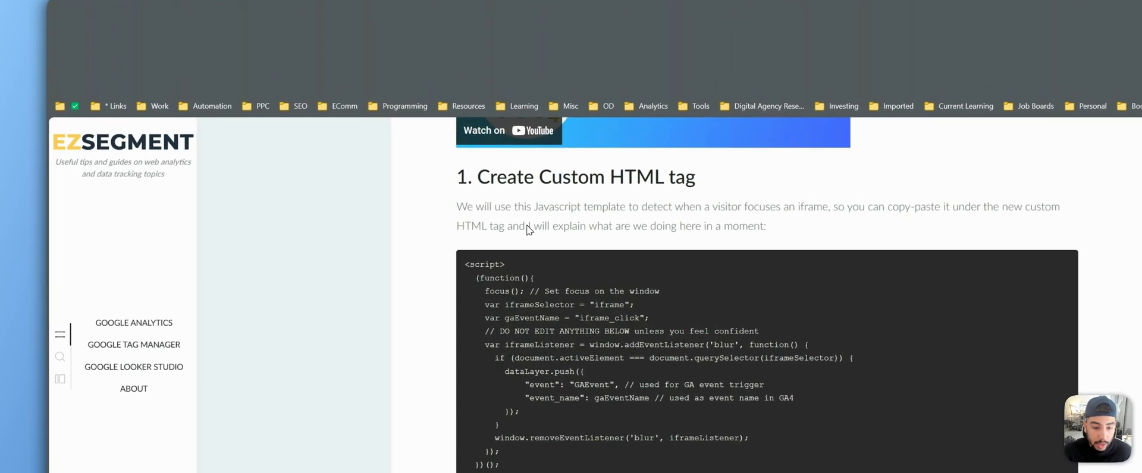
{"action": "left_click_drag", "start_coordinate": [381, 231], "coordinate": [418, 397]}
{"action": "key", "text": "ctrl+c"}
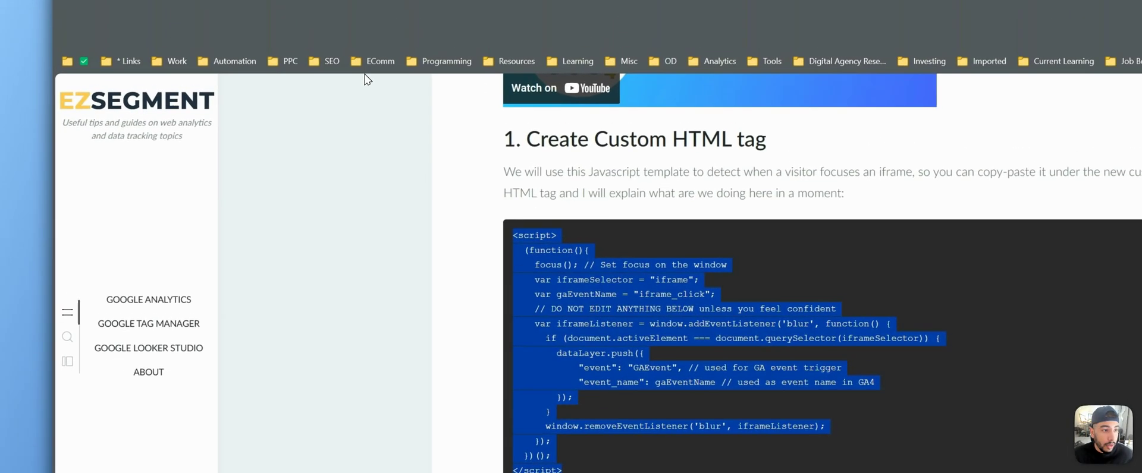
Step: Switch to Tag Manager and start a new tag from the workspace's list of tags
{"action": "left_click", "coordinate": [368, 35]}
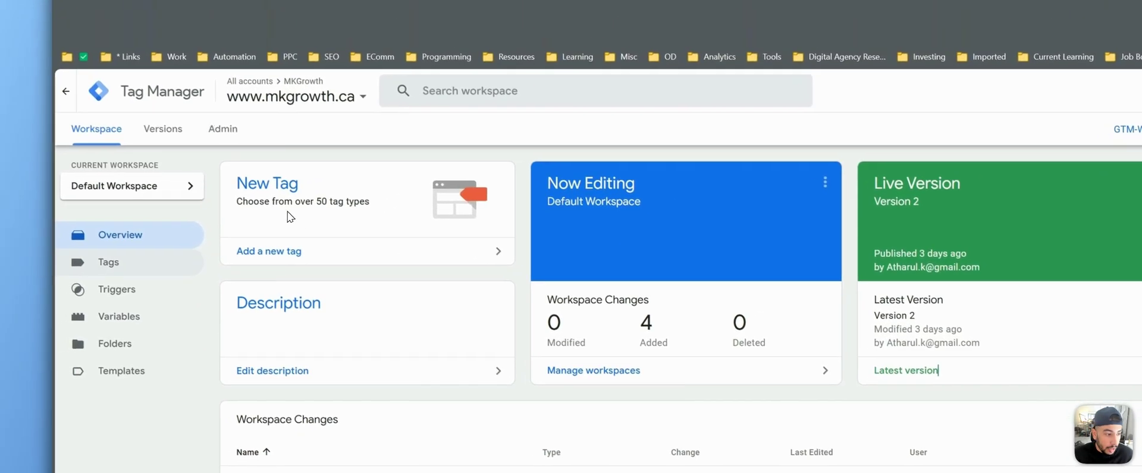
{"action": "left_click", "coordinate": [113, 272]}
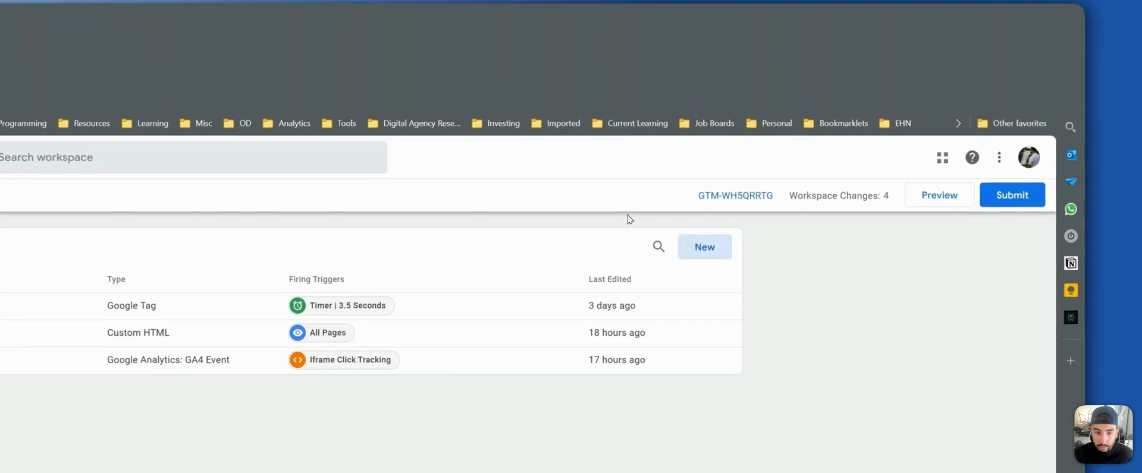
{"action": "left_click", "coordinate": [807, 199]}
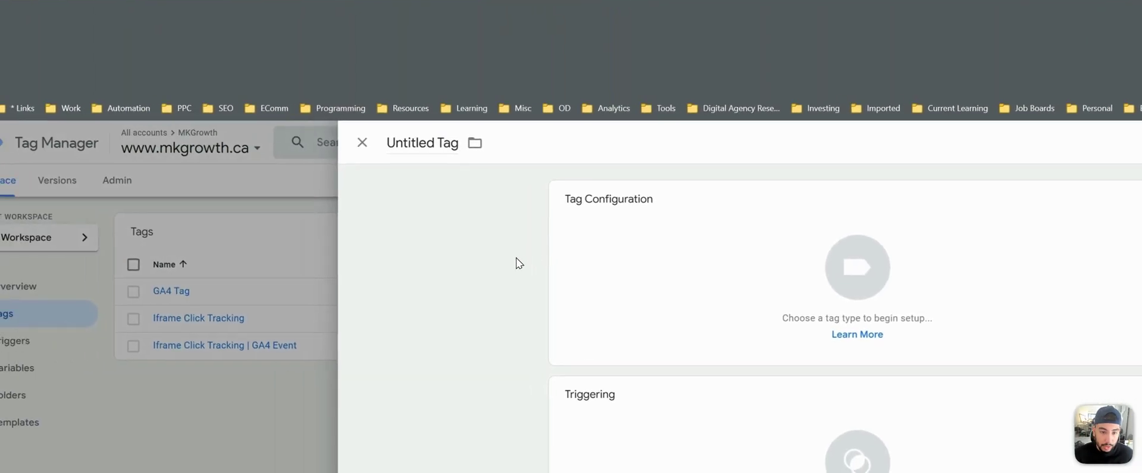
{"action": "left_click", "coordinate": [448, 177]}
{"action": "key", "text": "ctrl+a"}
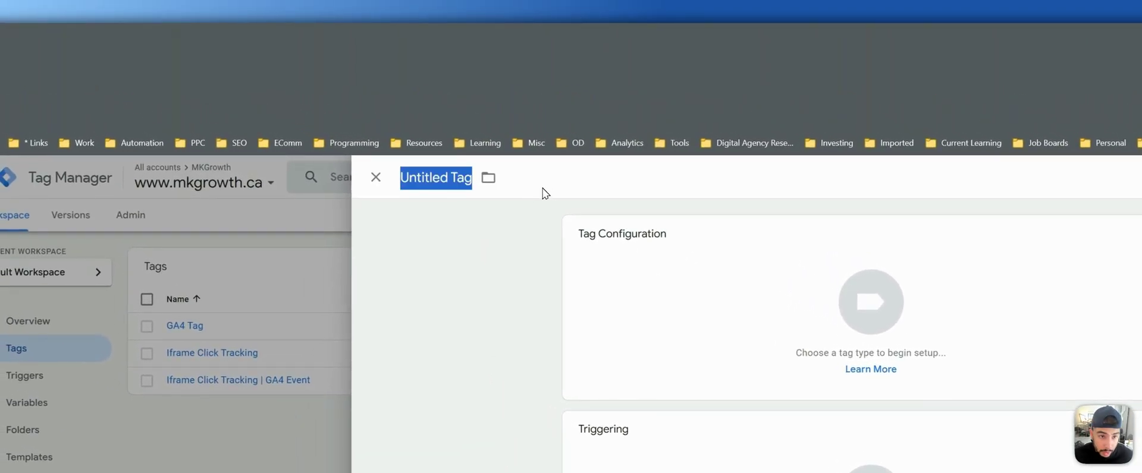
Step: Make the new tag a Custom HTML tag containing the copied iframe script, and discard it without saving
{"action": "left_click", "coordinate": [777, 252]}
{"action": "left_click", "coordinate": [638, 220]}
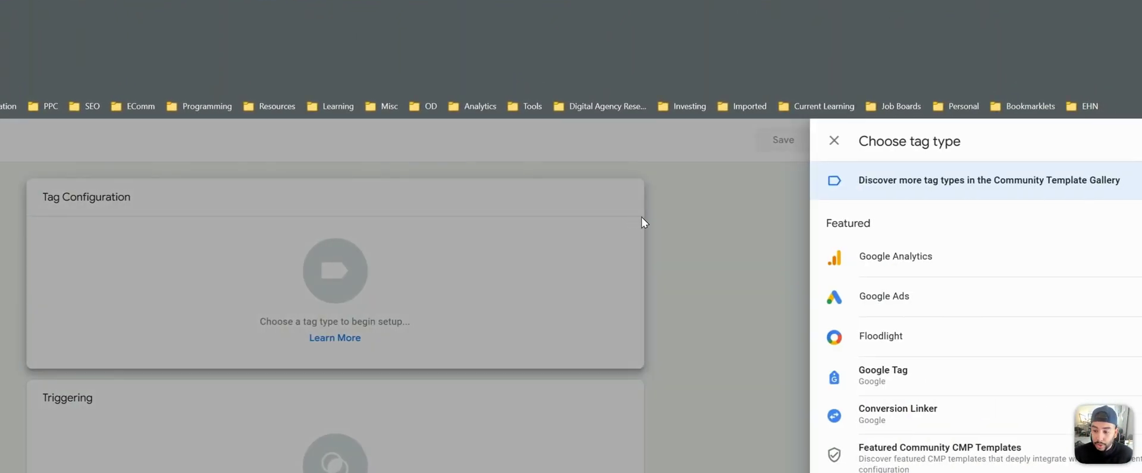
{"action": "left_click", "coordinate": [702, 447]}
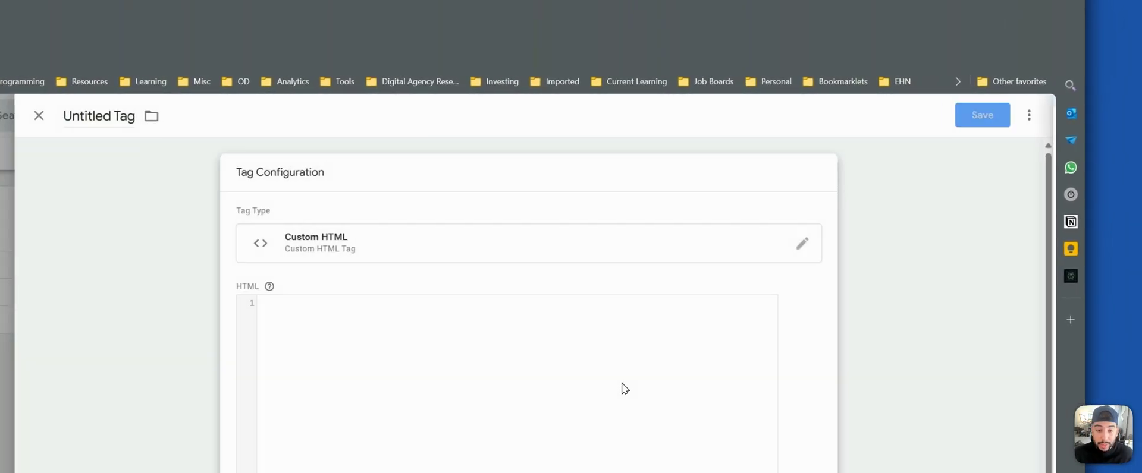
{"action": "key", "text": "ctrl+v"}
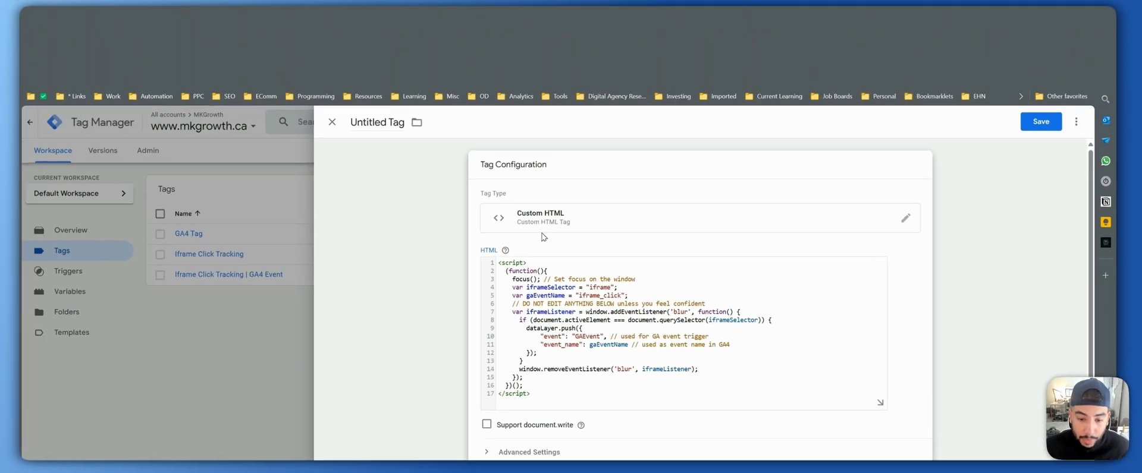
{"action": "scroll", "coordinate": [613, 354], "scroll_direction": "down", "scroll_amount": 3}
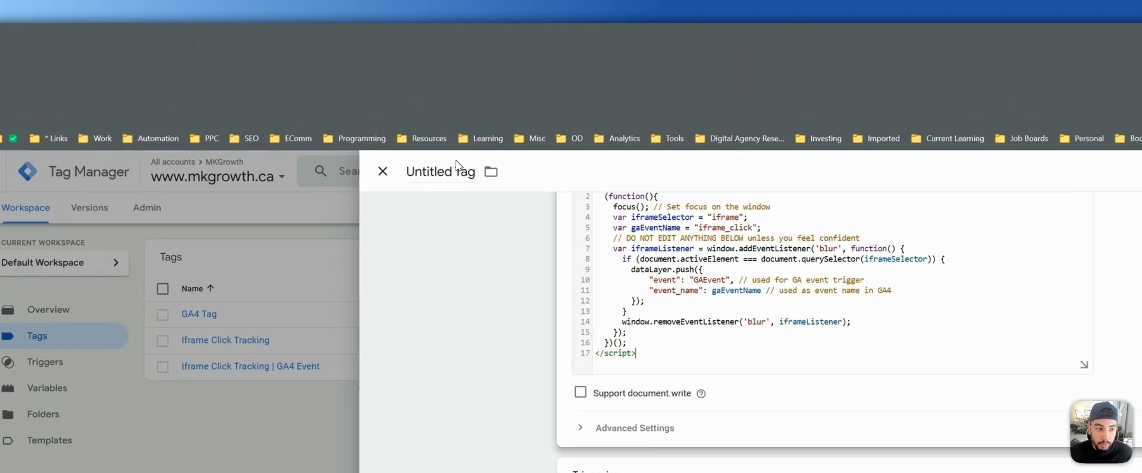
{"action": "left_click", "coordinate": [350, 133]}
{"action": "left_click", "coordinate": [647, 318]}
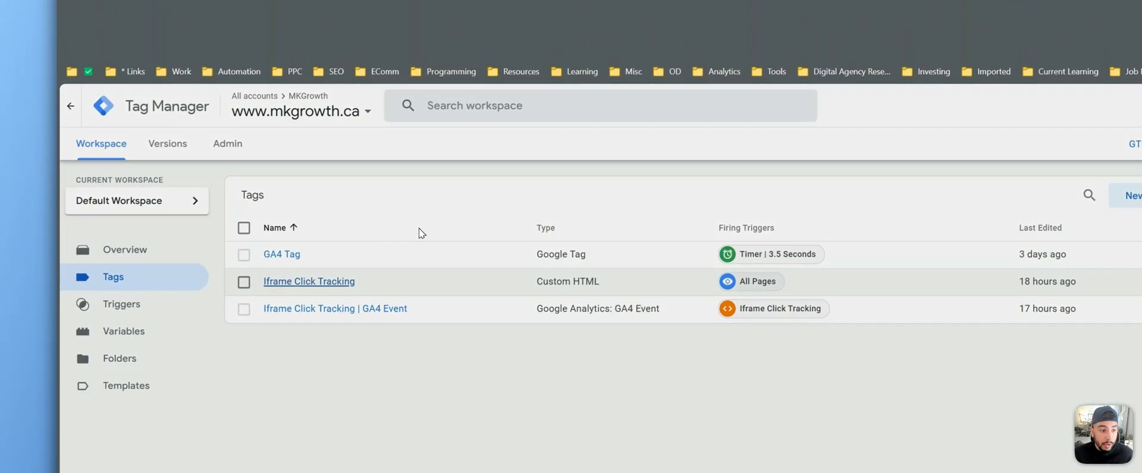
Step: Open the existing Iframe Click Tracking tag and compare its Custom HTML script with the article's template
{"action": "left_click", "coordinate": [308, 281]}
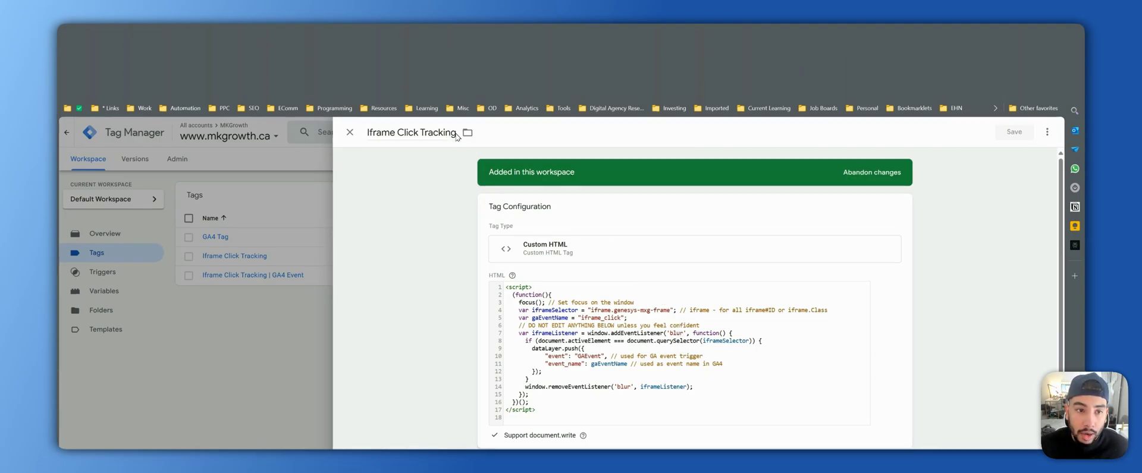
{"action": "scroll", "coordinate": [680, 255], "scroll_direction": "down", "scroll_amount": 2}
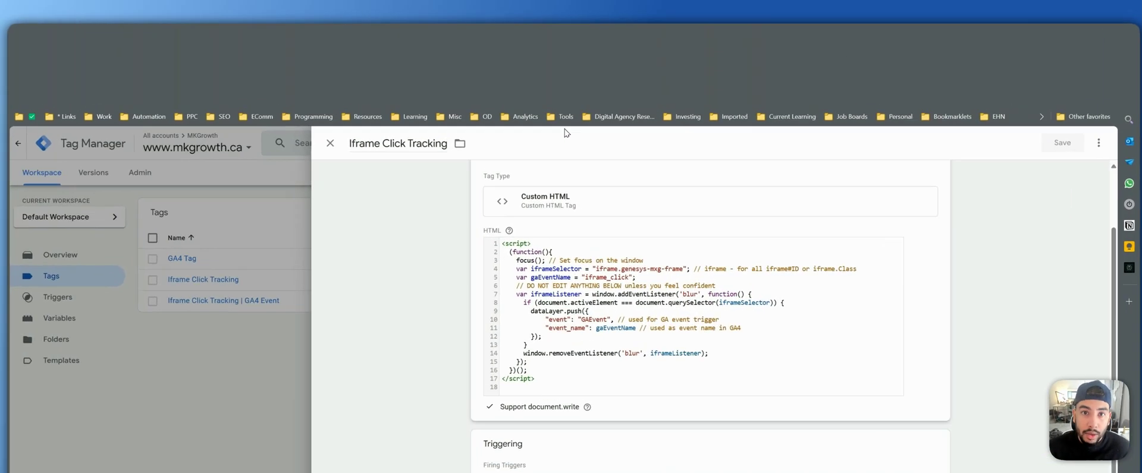
{"action": "left_click", "coordinate": [546, 50]}
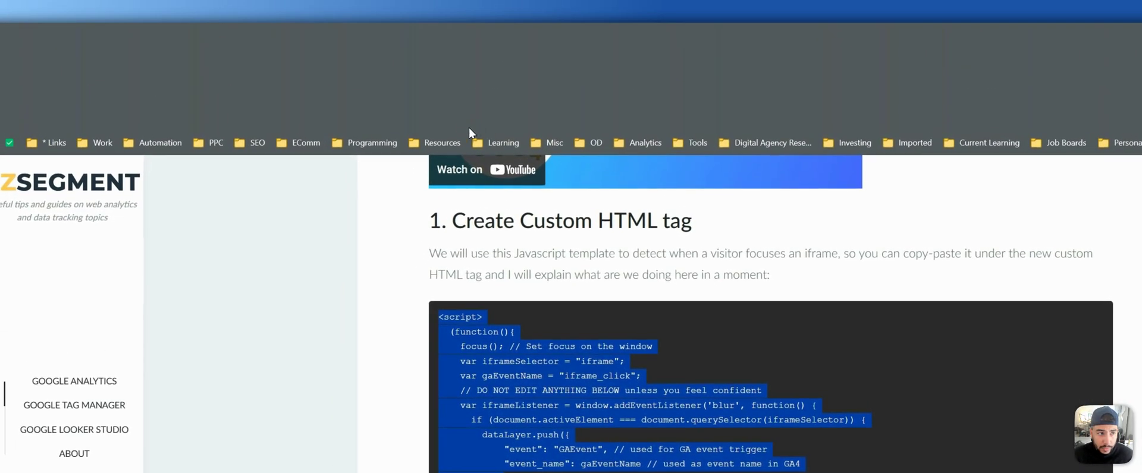
{"action": "left_click", "coordinate": [243, 58]}
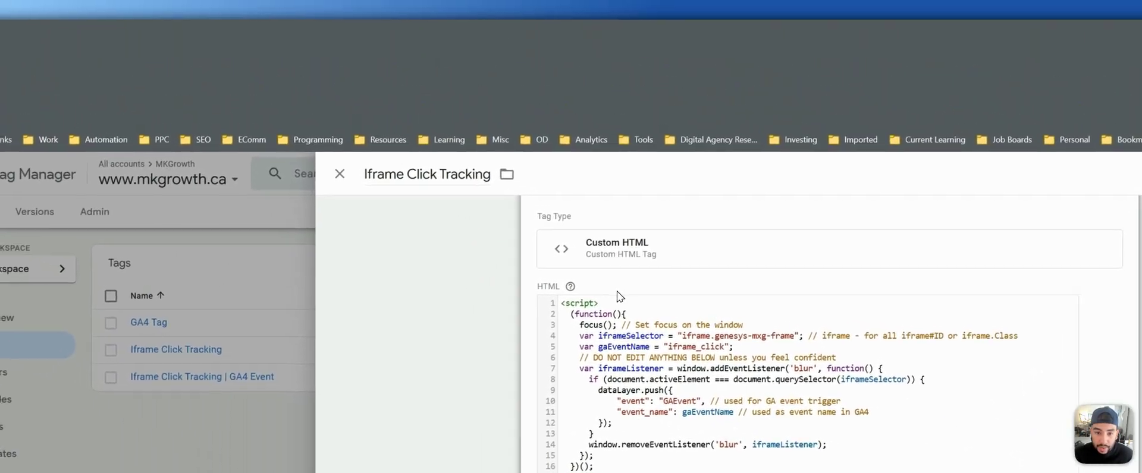
{"action": "scroll", "coordinate": [476, 221], "scroll_direction": "up", "scroll_amount": 2}
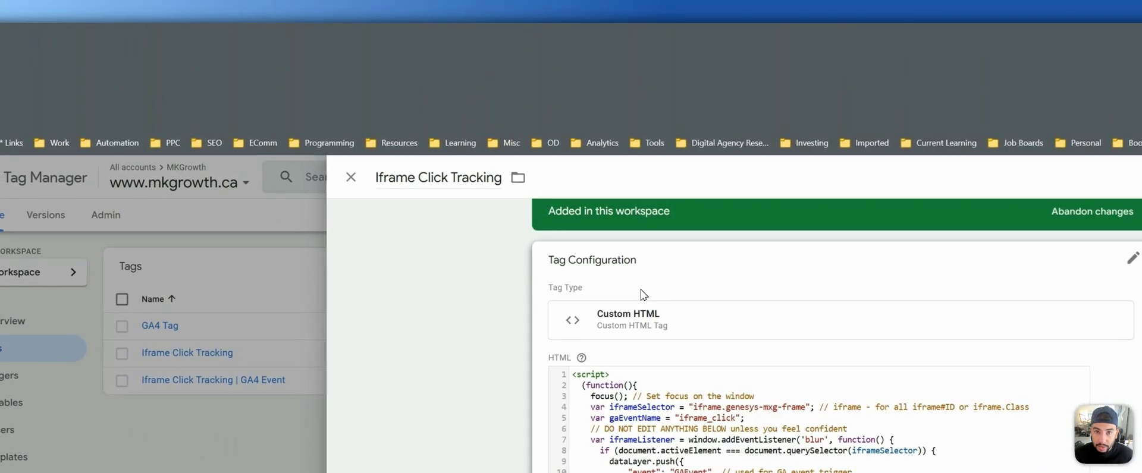
{"action": "left_click", "coordinate": [550, 62]}
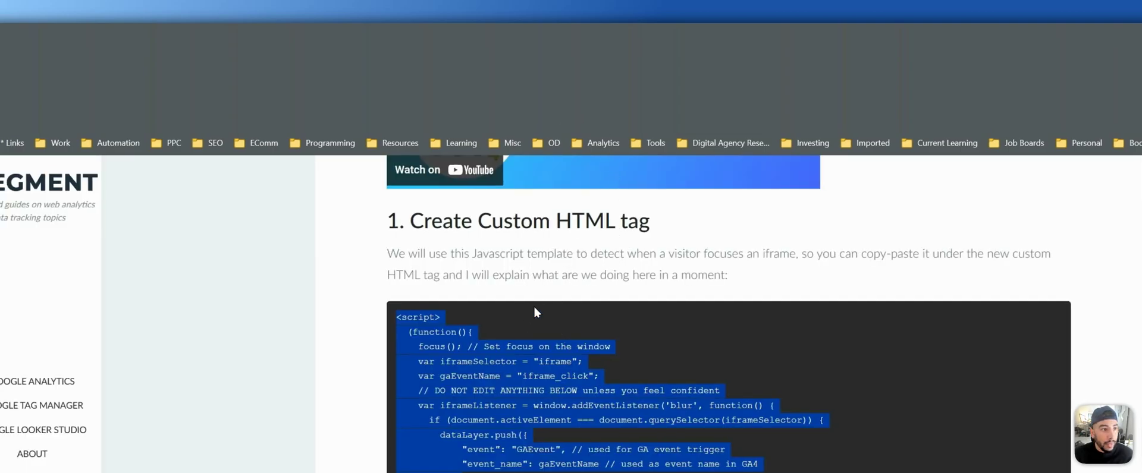
{"action": "left_click", "coordinate": [248, 61]}
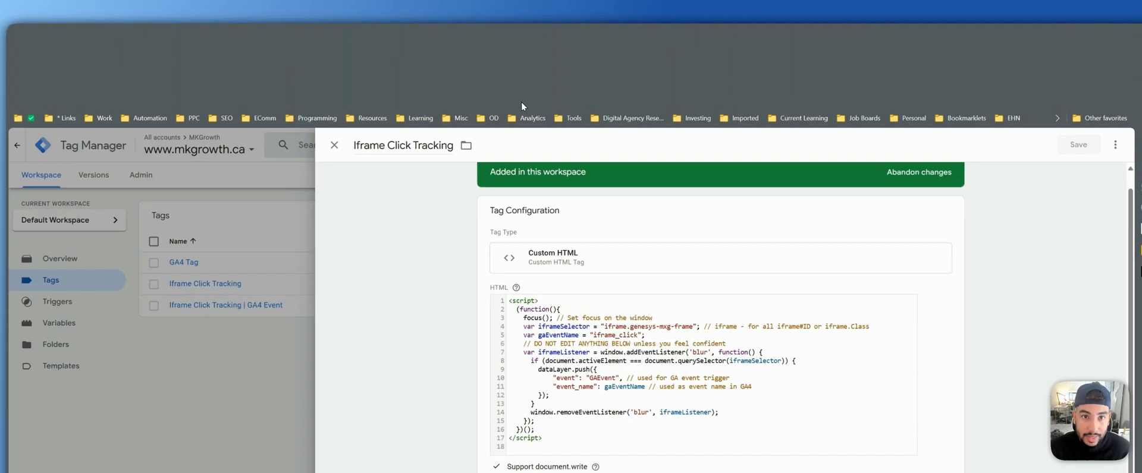
Step: Highlight the "iframe" value of the iframeSelector variable in the article's script and return to the Iframe Click Tracking tag
{"action": "left_click", "coordinate": [523, 47]}
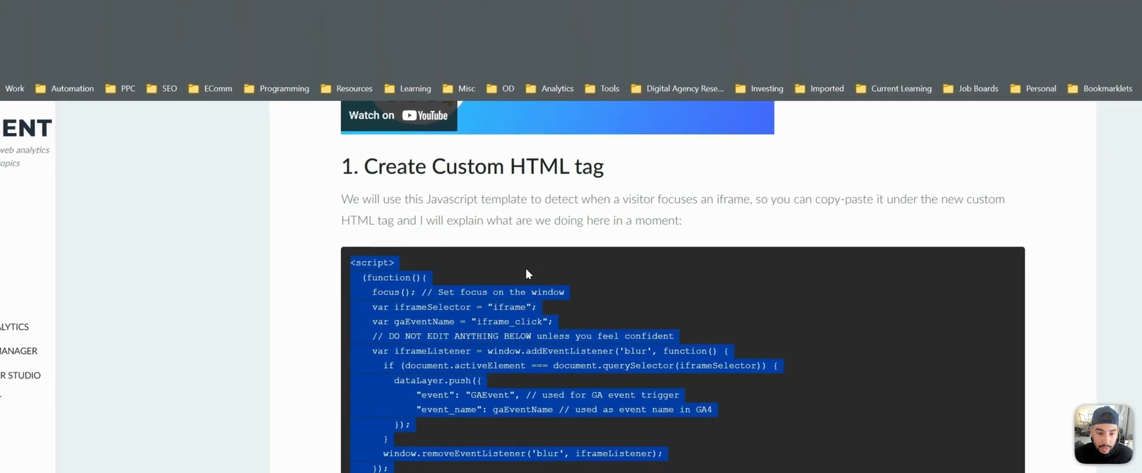
{"action": "left_click", "coordinate": [512, 255]}
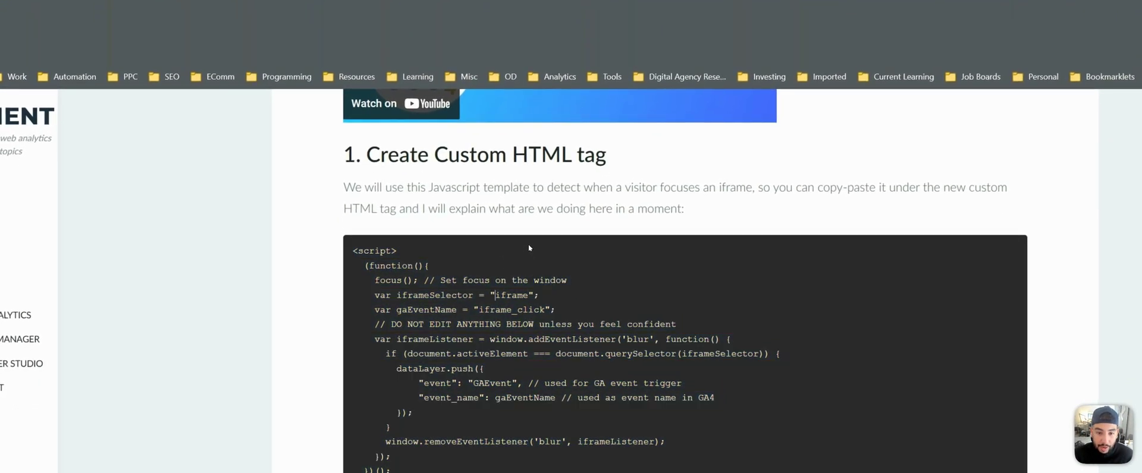
{"action": "left_click_drag", "start_coordinate": [495, 295], "coordinate": [528, 296]}
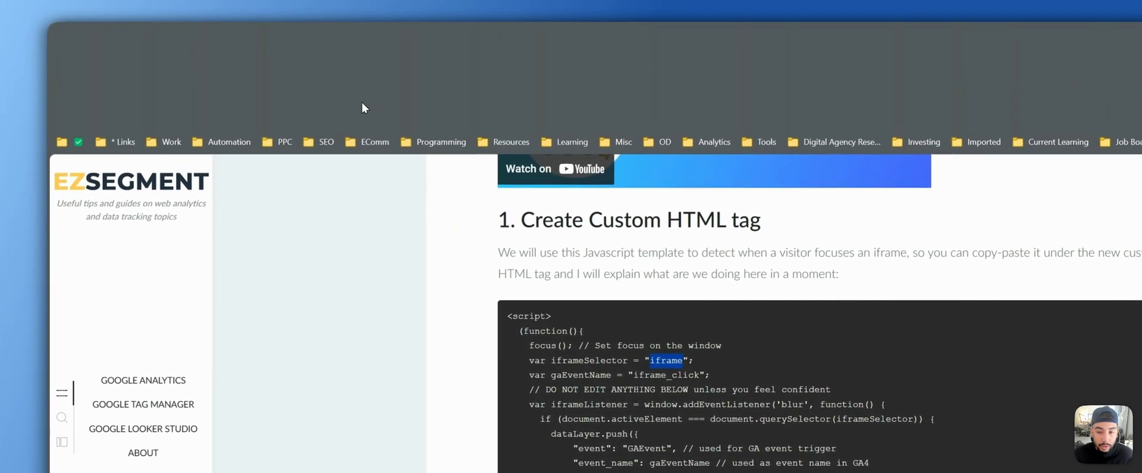
{"action": "left_click", "coordinate": [365, 108]}
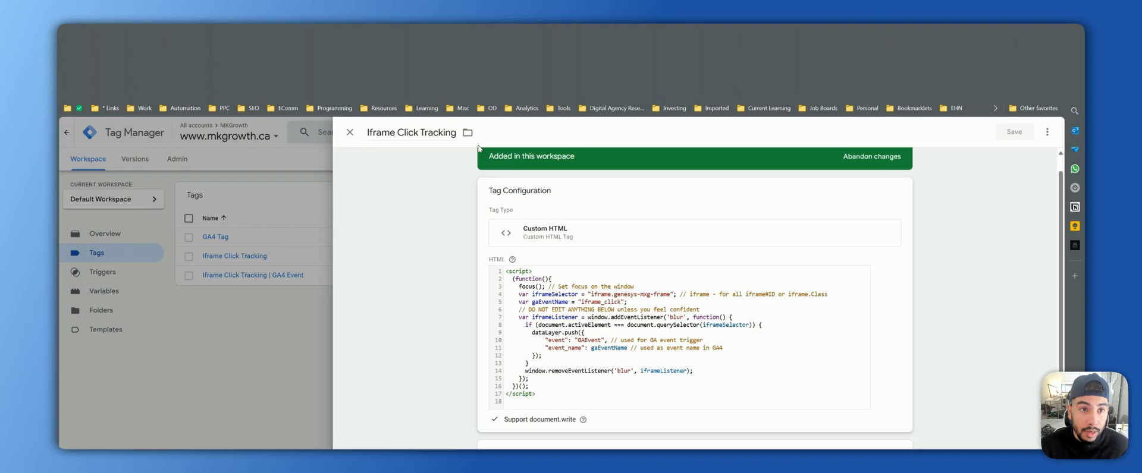
Step: Switch to the EHN Canada Top Secret Attribution Test Page and briefly open and close the browser's developer tools
{"action": "left_click", "coordinate": [437, 81]}
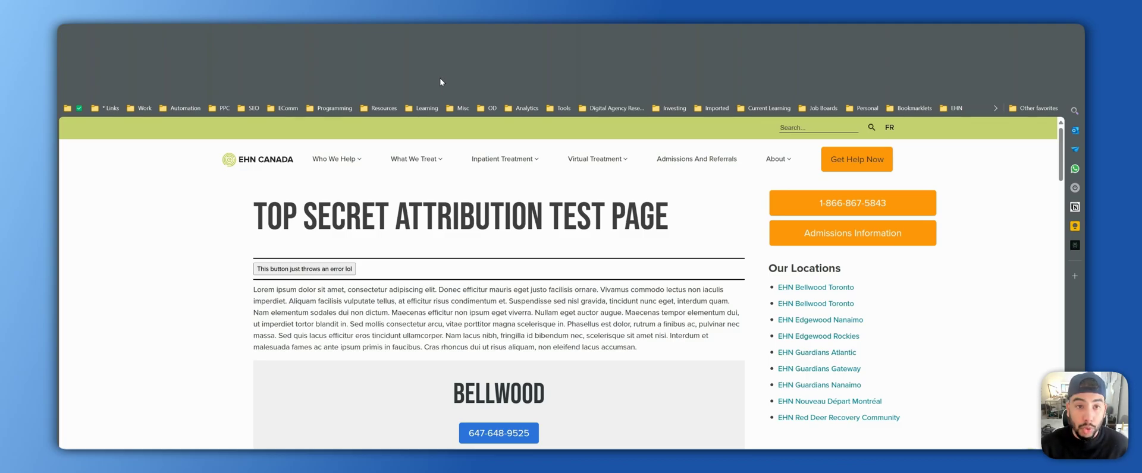
{"action": "key", "text": "F12"}
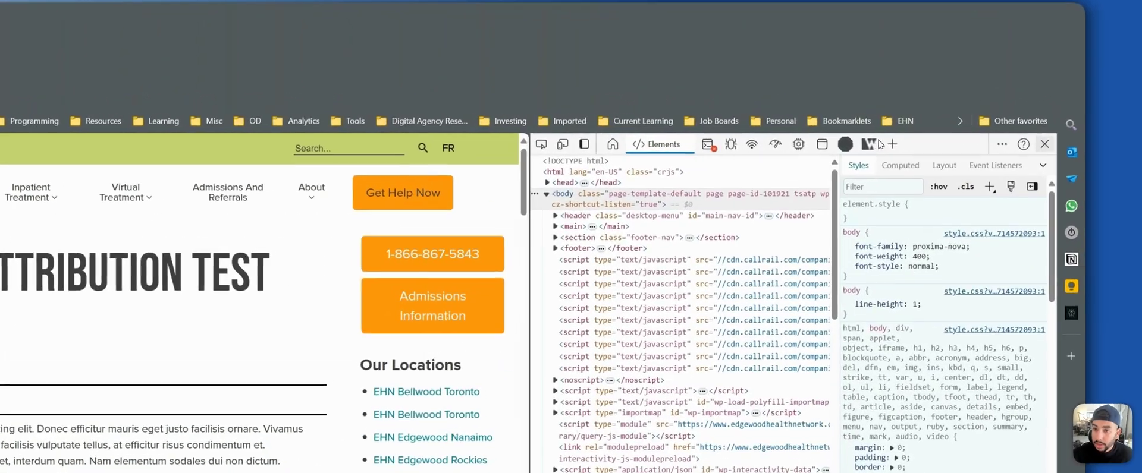
{"action": "key", "text": "F12"}
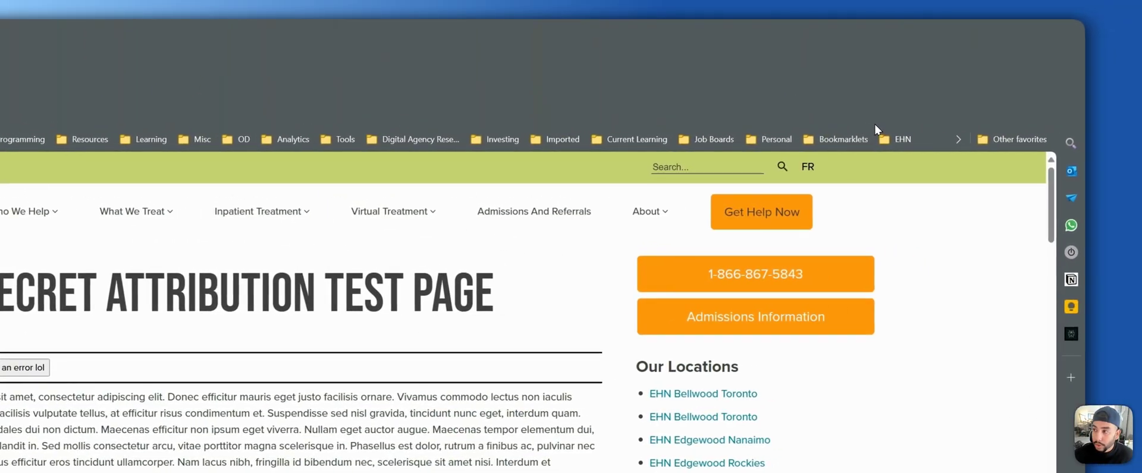
Step: Open the browser's developer tools on the Top Secret Attribution Test Page
{"action": "key", "text": "alt+f"}
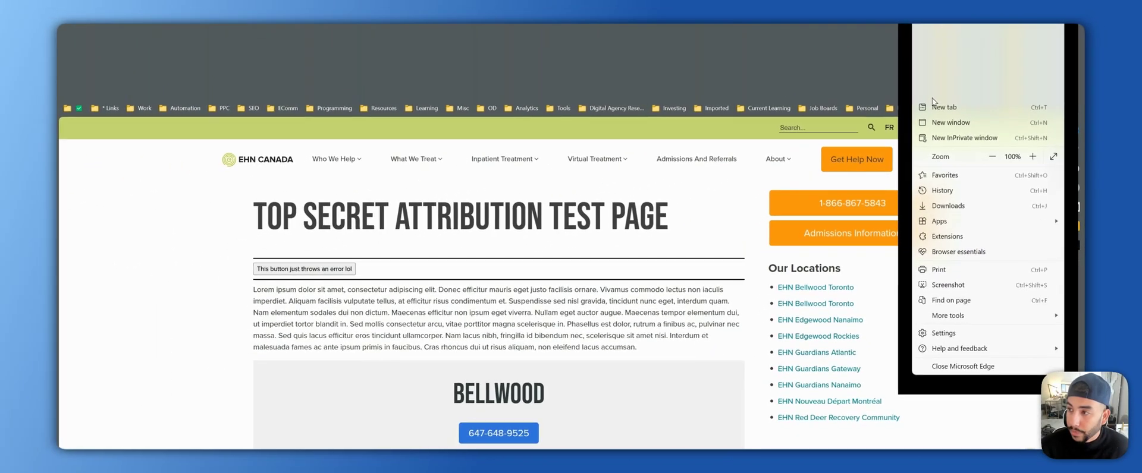
{"action": "key", "text": "Down"}
{"action": "key", "text": "Down"}
{"action": "key", "text": "Down"}
{"action": "key", "text": "Down"}
{"action": "key", "text": "Down"}
{"action": "key", "text": "Down"}
{"action": "key", "text": "Down"}
{"action": "key", "text": "Down"}
{"action": "key", "text": "Down"}
{"action": "key", "text": "Down"}
{"action": "key", "text": "Down"}
{"action": "key", "text": "Down"}
{"action": "key", "text": "Down"}
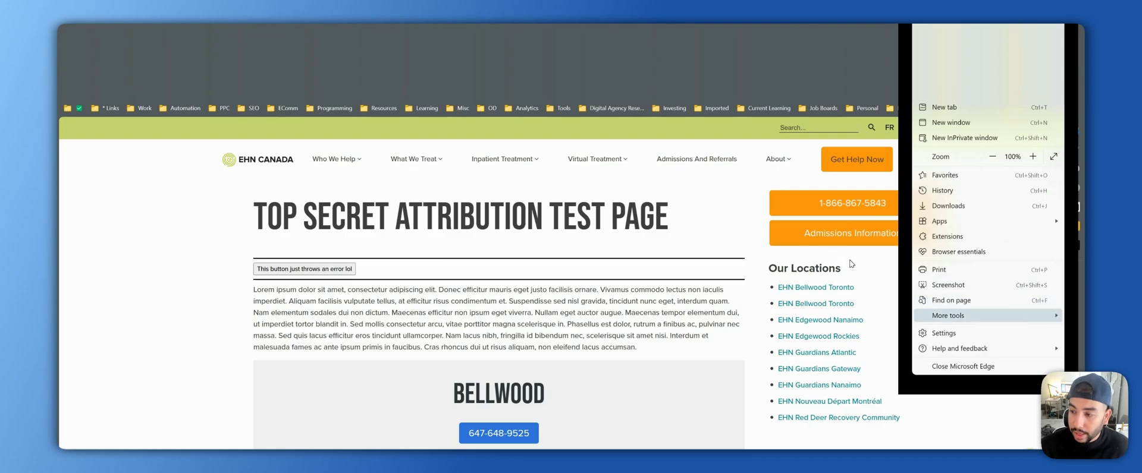
{"action": "key", "text": "Right"}
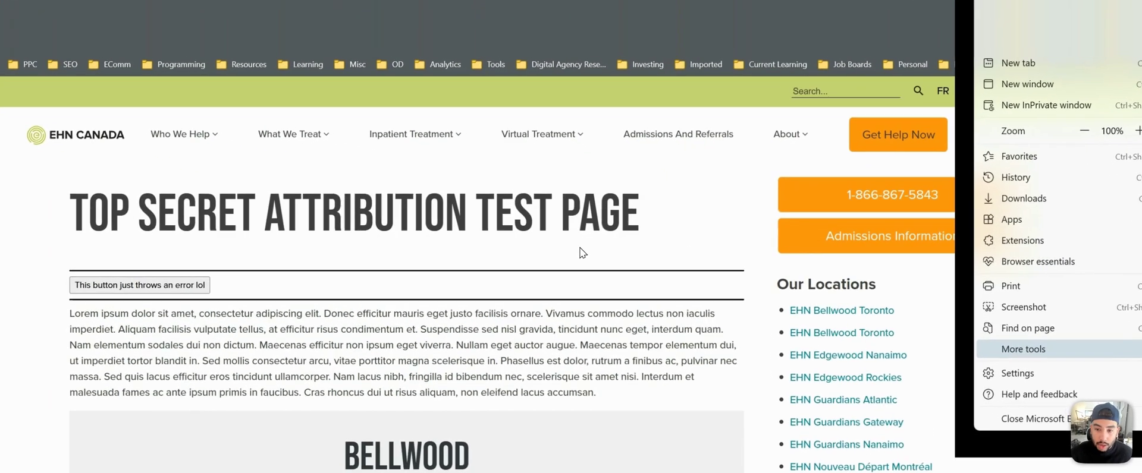
{"action": "left_click", "coordinate": [640, 243]}
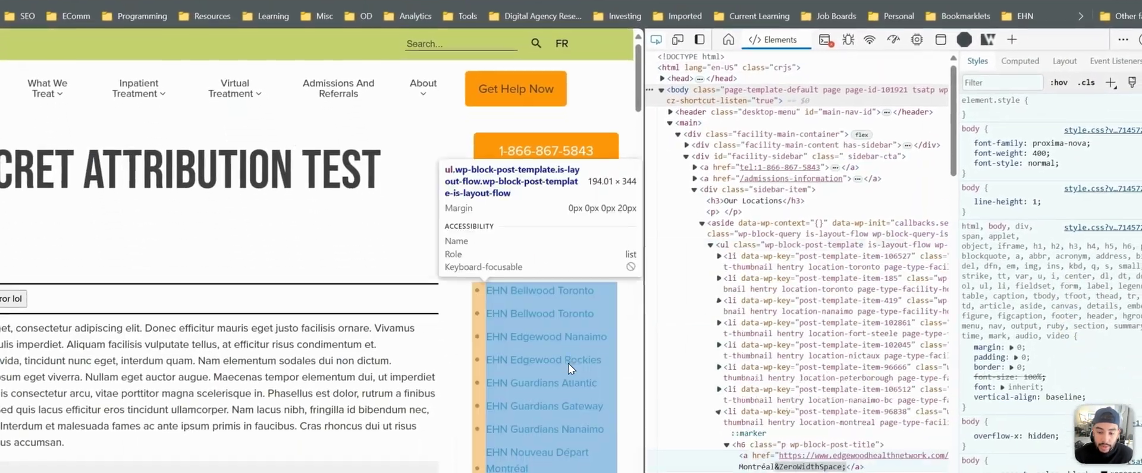
Step: Inspect the page's messenger launcher, widen the developer tools and highlight the genesys-mxg-frame class of its iframe element
{"action": "left_click", "coordinate": [574, 381]}
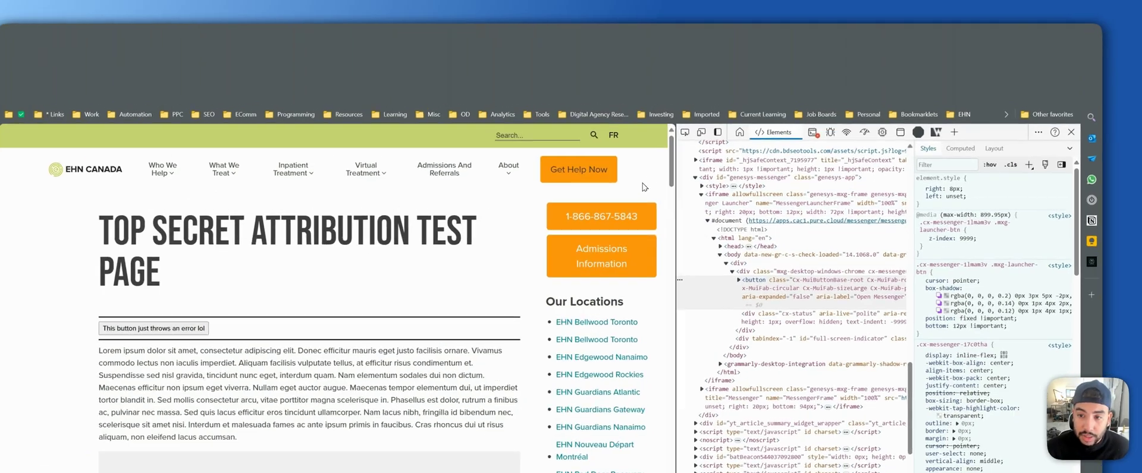
{"action": "left_click_drag", "start_coordinate": [642, 187], "coordinate": [631, 186]}
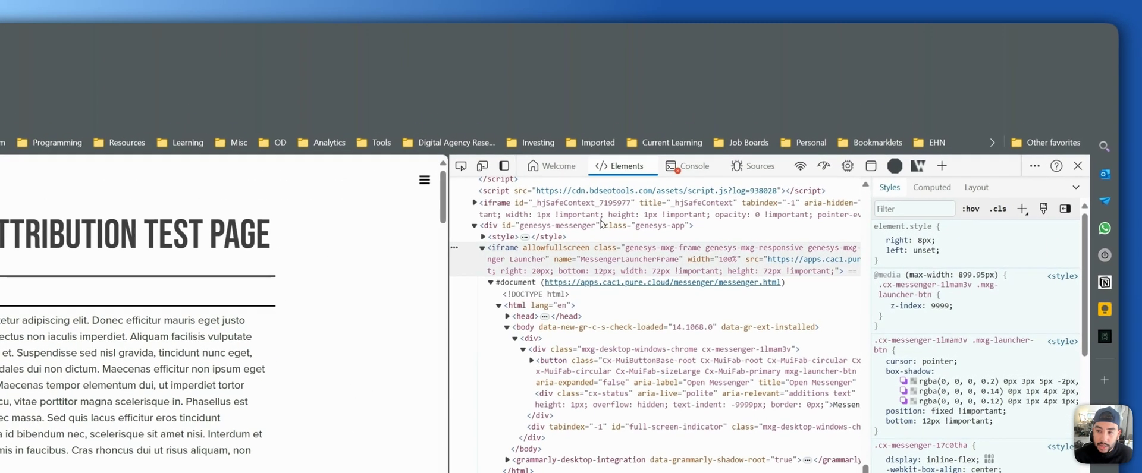
{"action": "double_click", "coordinate": [751, 182]}
{"action": "left_click", "coordinate": [744, 183]}
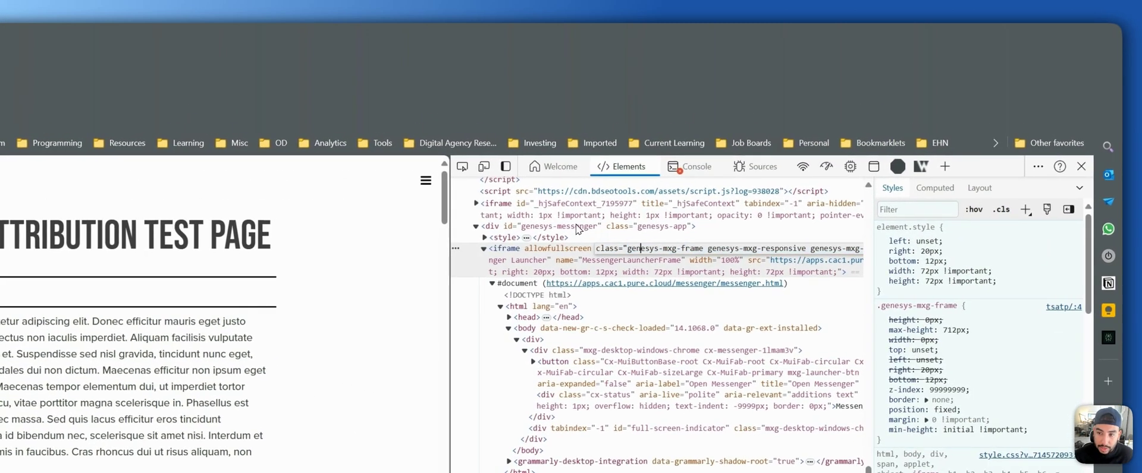
{"action": "left_click", "coordinate": [737, 183]}
{"action": "left_click_drag", "start_coordinate": [627, 249], "coordinate": [703, 249]}
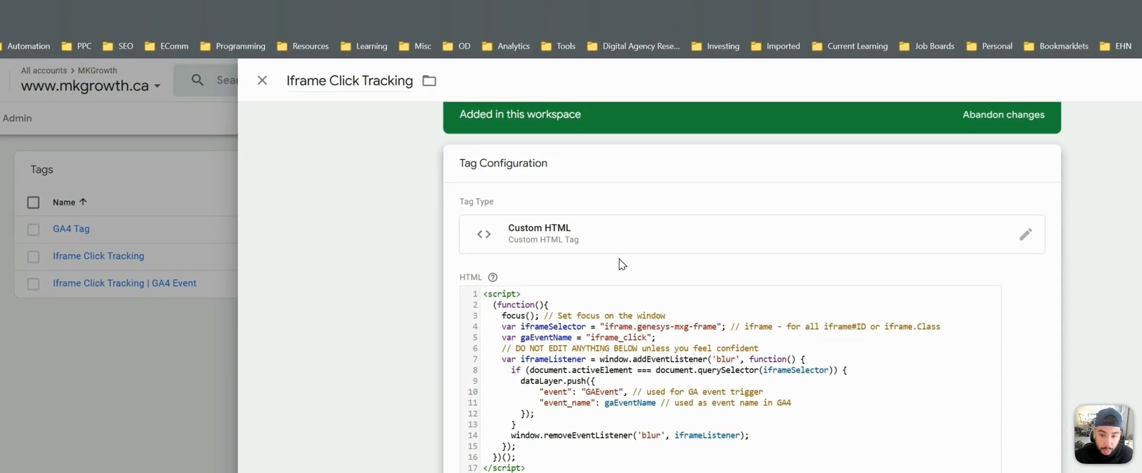
Step: In the Iframe Click Tracking tag's script, try "iframe#genesys-mxg-frame" as the iframeSelector value and restore the class form with a period
{"action": "left_click_drag", "start_coordinate": [632, 327], "coordinate": [637, 327]}
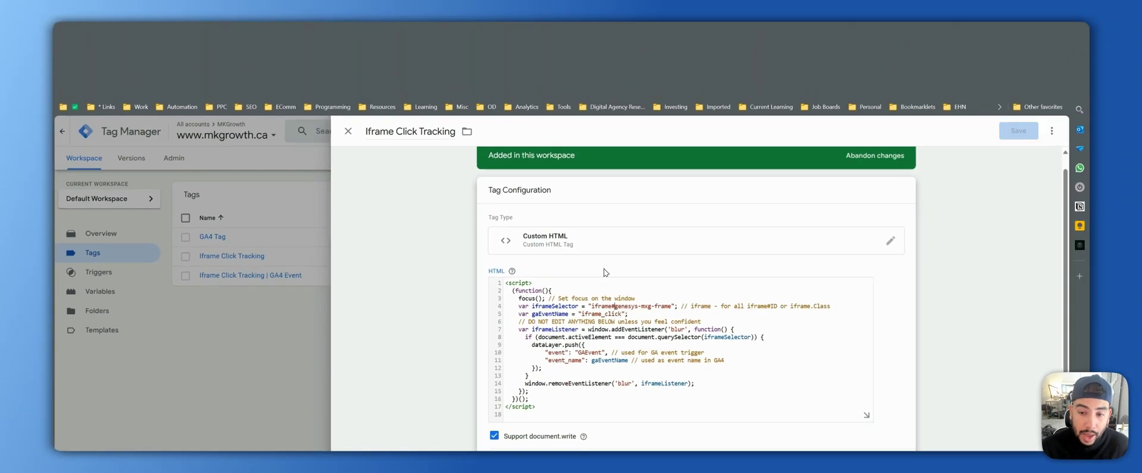
{"action": "key", "text": "Delete"}
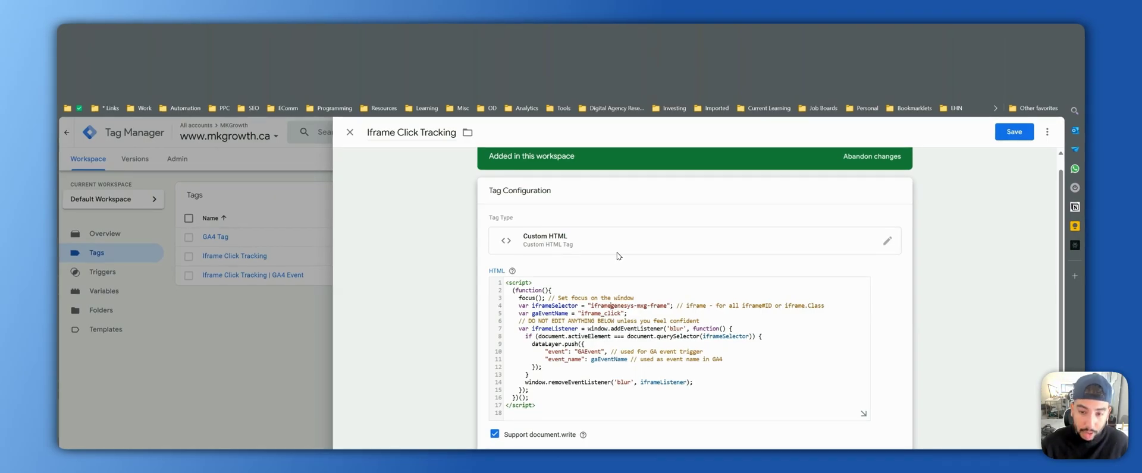
{"action": "type", "text": "."}
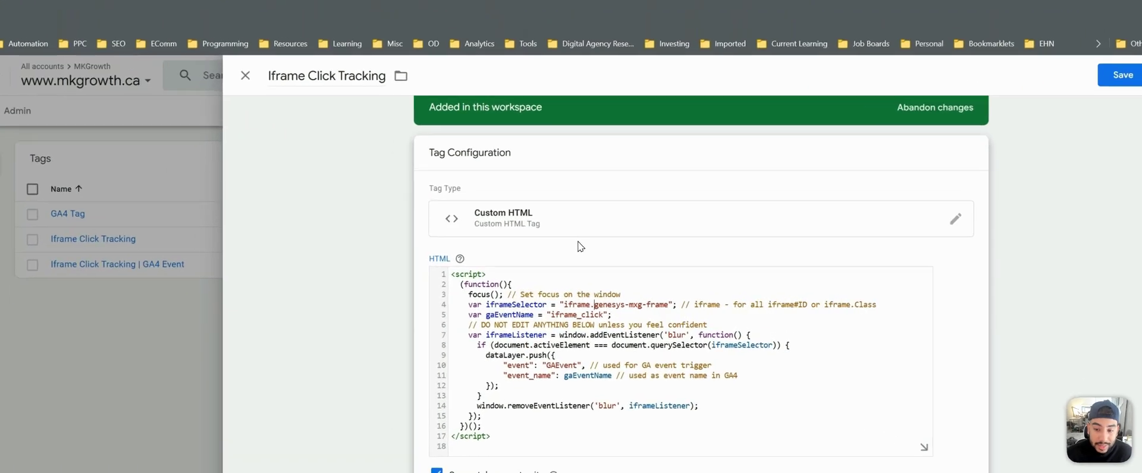
{"action": "left_click_drag", "start_coordinate": [669, 306], "coordinate": [610, 305]}
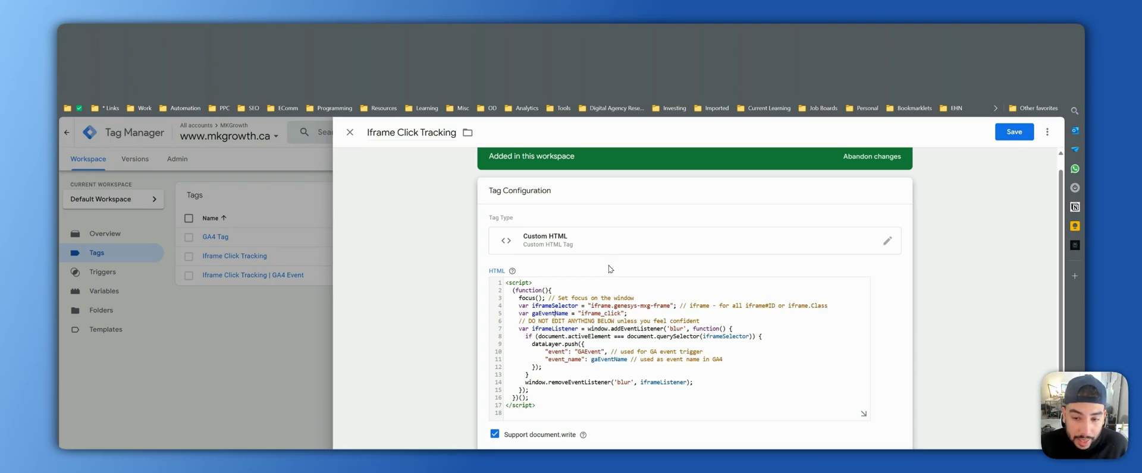
Step: Try appending "_gene" to the "iframe_click" value of gaEventName in the tag's script and remove it again
{"action": "key", "text": "Right"}
{"action": "key", "text": "Right"}
{"action": "key", "text": "Right"}
{"action": "key", "text": "Right"}
{"action": "key", "text": "Right"}
{"action": "key", "text": "Right"}
{"action": "key", "text": "Right"}
{"action": "key", "text": "Right"}
{"action": "key", "text": "Right"}
{"action": "key", "text": "Right"}
{"action": "key", "text": "Right"}
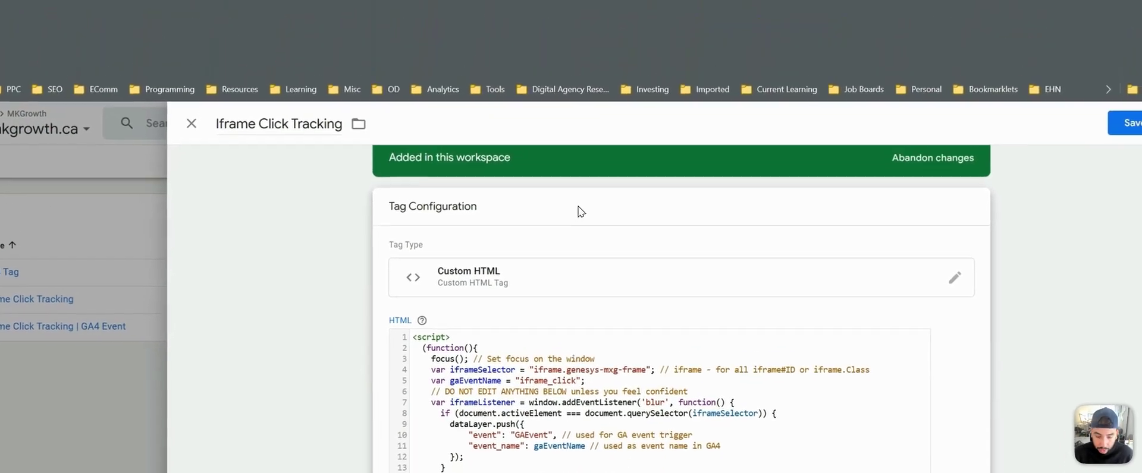
{"action": "type", "text": "_gene"}
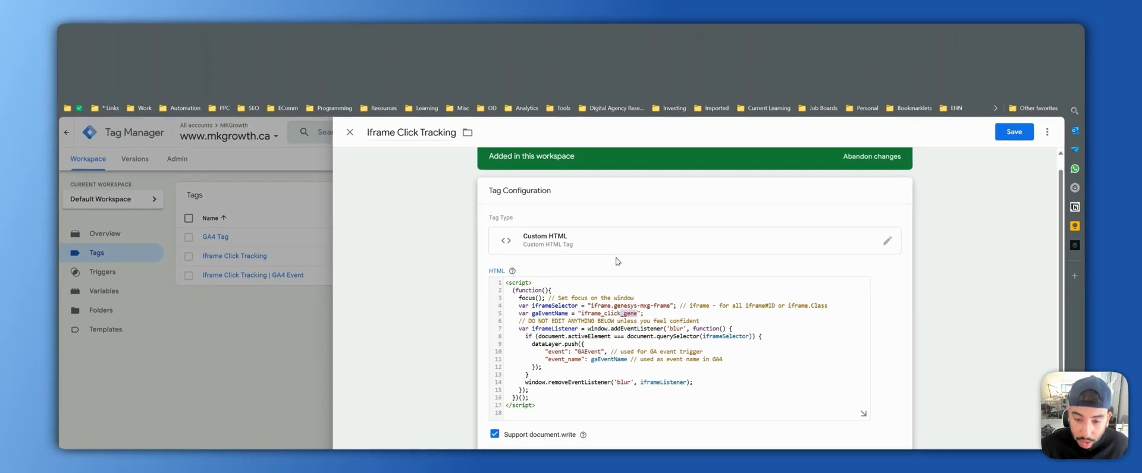
{"action": "key", "text": "BackSpace"}
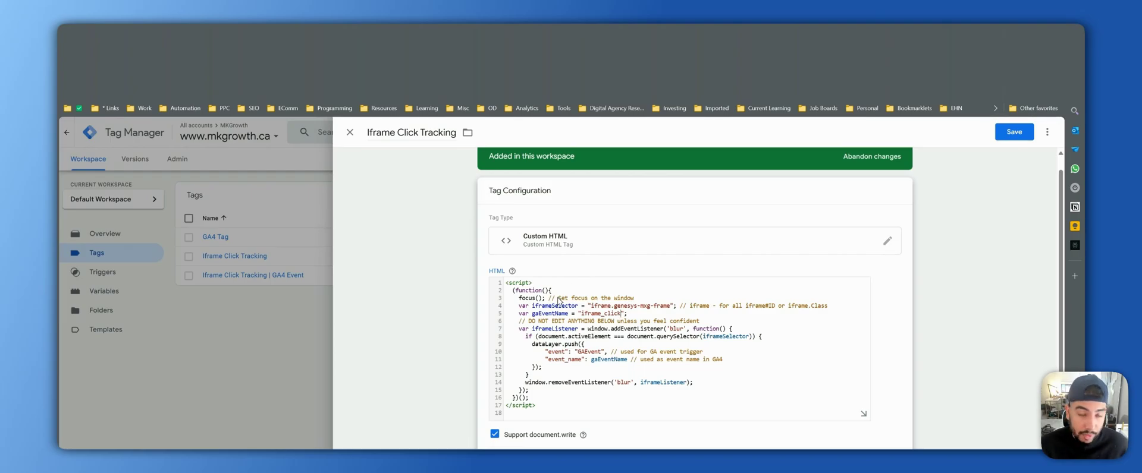
{"action": "scroll", "coordinate": [559, 301], "scroll_direction": "up", "scroll_amount": 1}
{"action": "scroll", "coordinate": [553, 310], "scroll_direction": "down", "scroll_amount": 3}
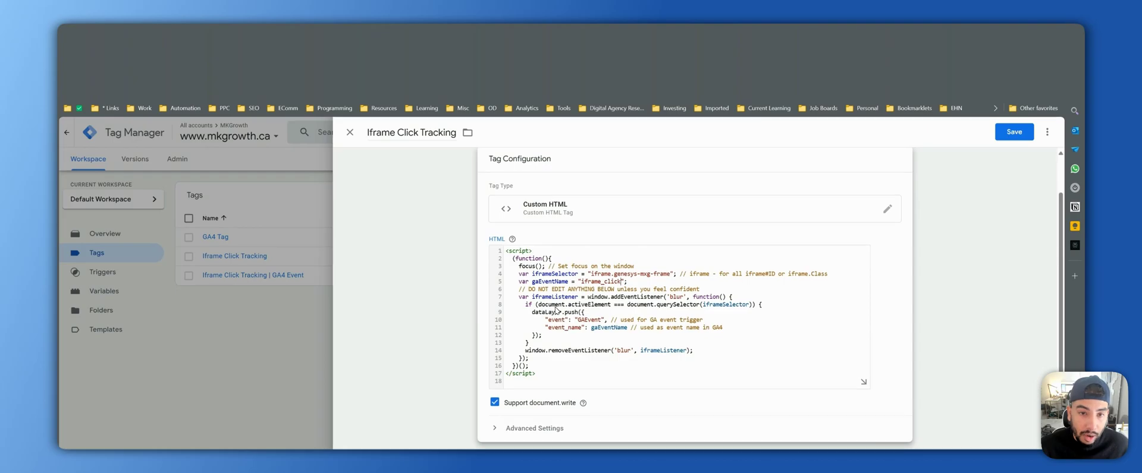
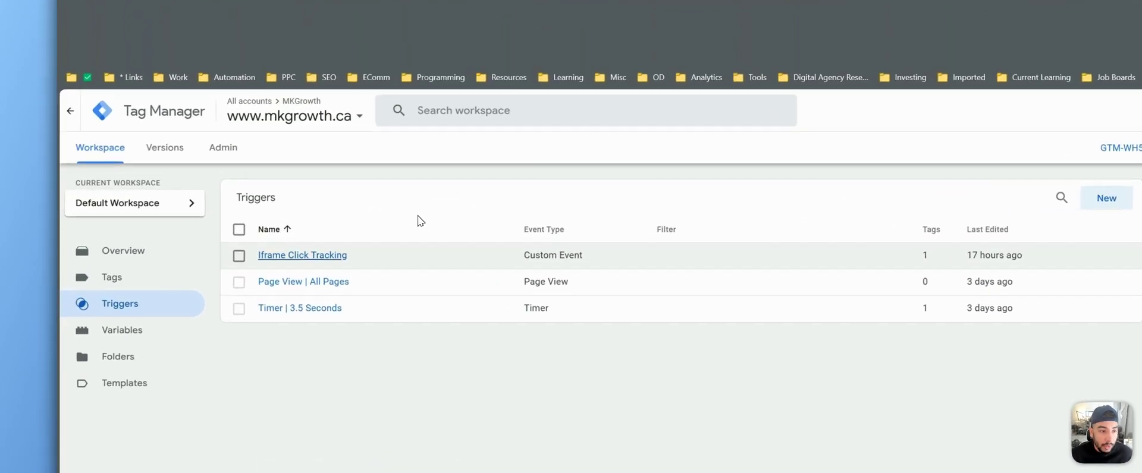
Step: Look briefly at the Iframe Click Tracking trigger, and start a new Custom Event trigger, discarding it without saving
{"action": "left_click", "coordinate": [458, 235]}
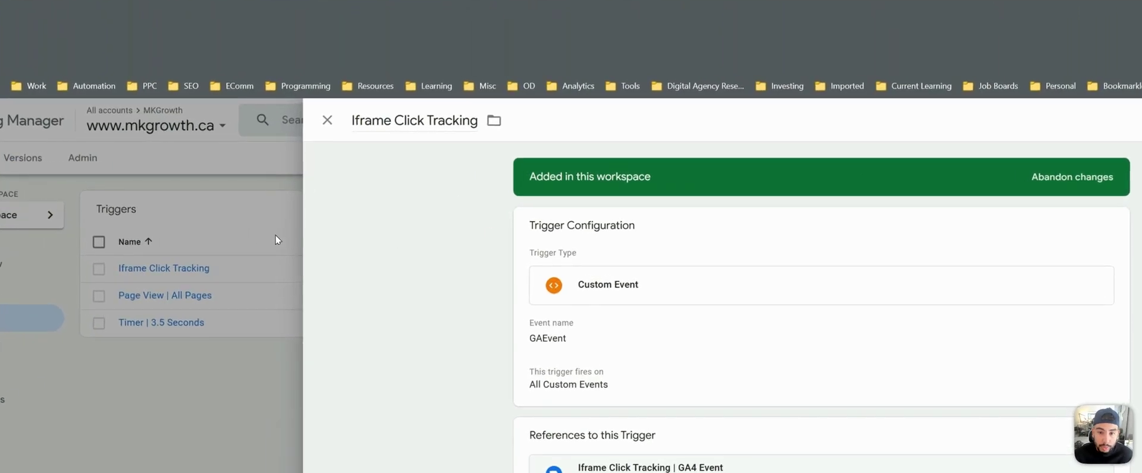
{"action": "left_click", "coordinate": [312, 215]}
{"action": "left_click", "coordinate": [813, 193]}
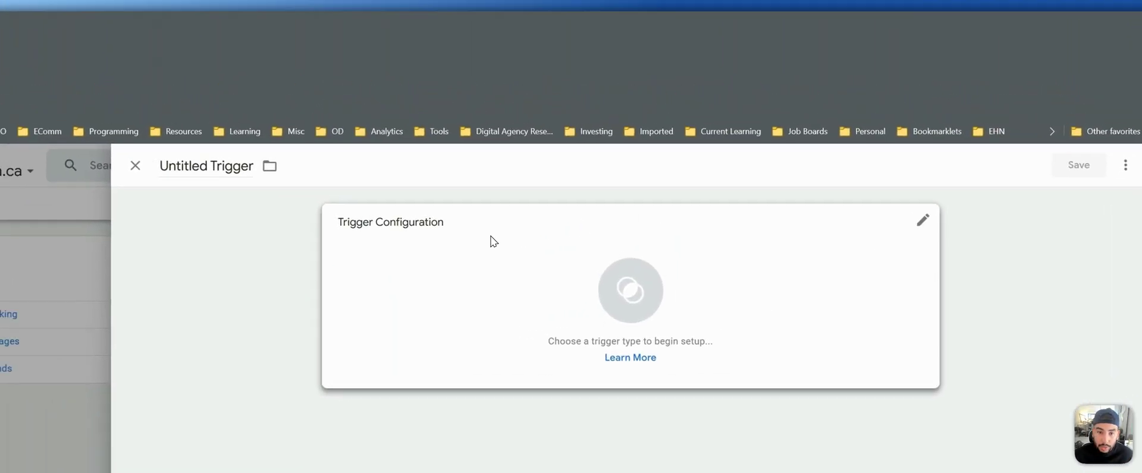
{"action": "left_click", "coordinate": [487, 214]}
{"action": "scroll", "coordinate": [860, 309], "scroll_direction": "down", "scroll_amount": 5}
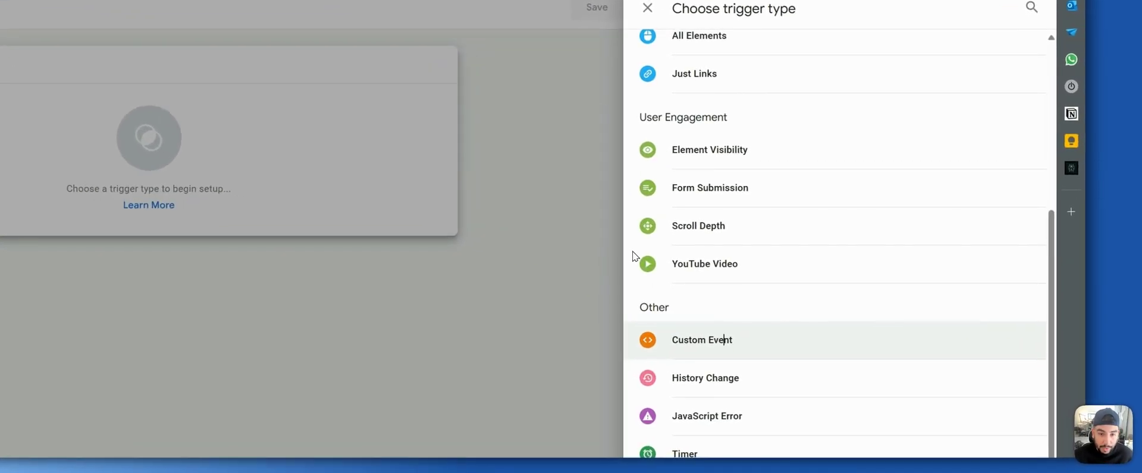
{"action": "left_click", "coordinate": [797, 359]}
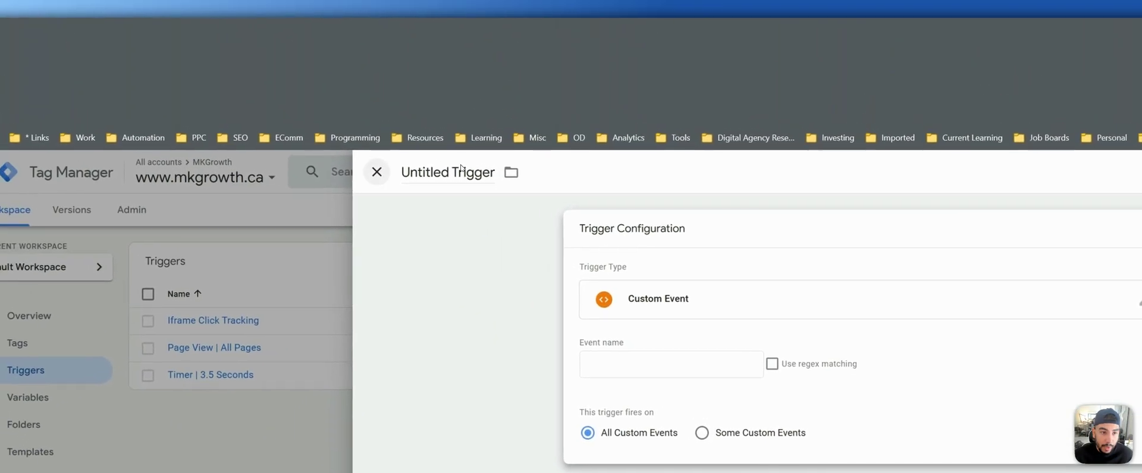
{"action": "left_click", "coordinate": [376, 172]}
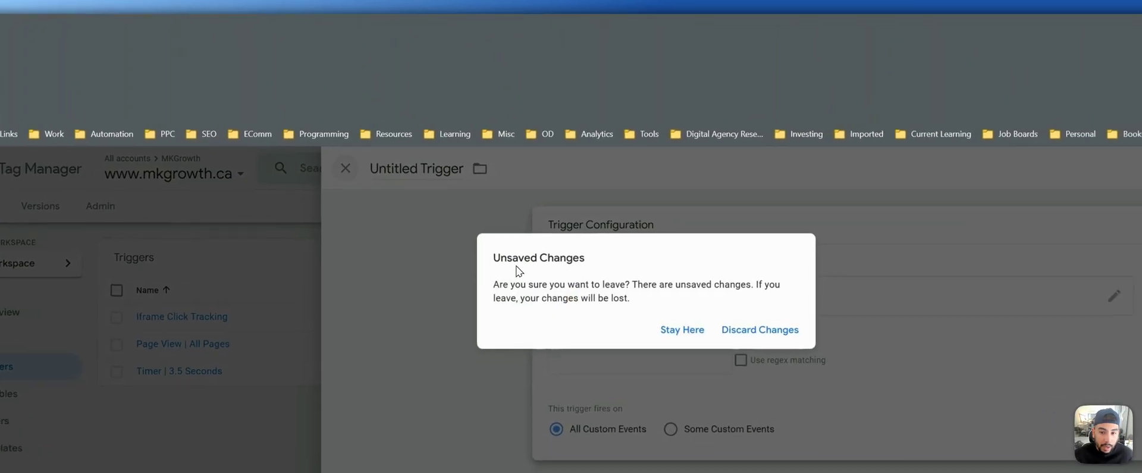
{"action": "left_click", "coordinate": [773, 336]}
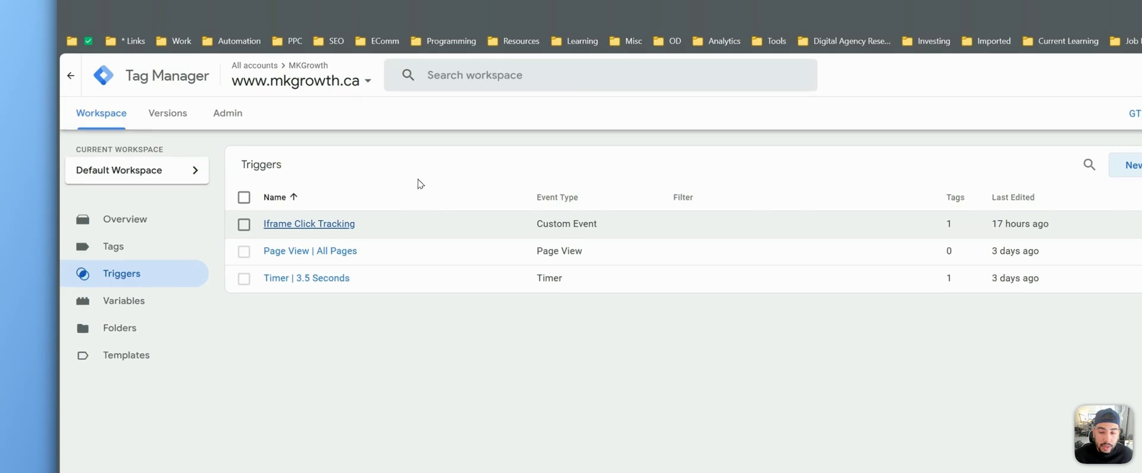
Step: Open the Iframe Click Tracking trigger, examine its GAEvent event name and firing setting, and close it unchanged
{"action": "left_click", "coordinate": [307, 224]}
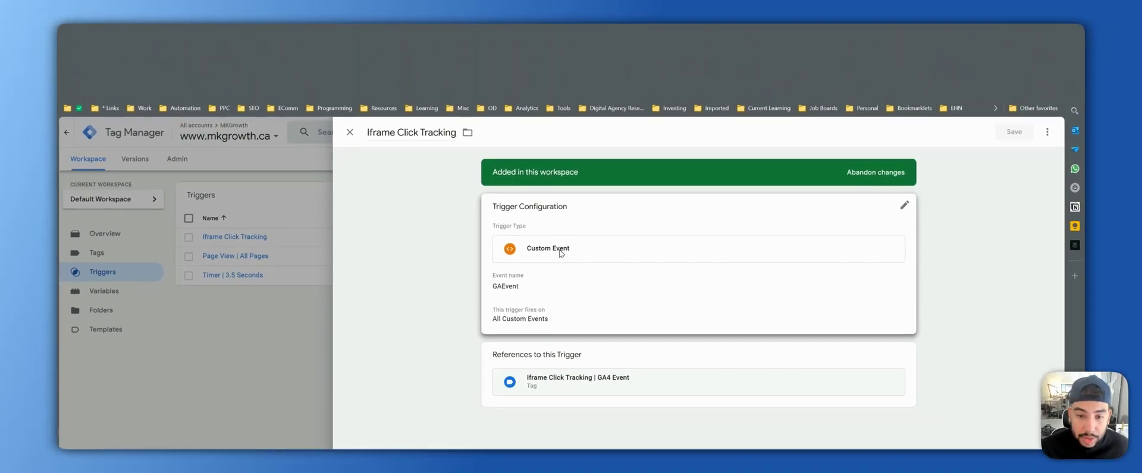
{"action": "left_click", "coordinate": [562, 223]}
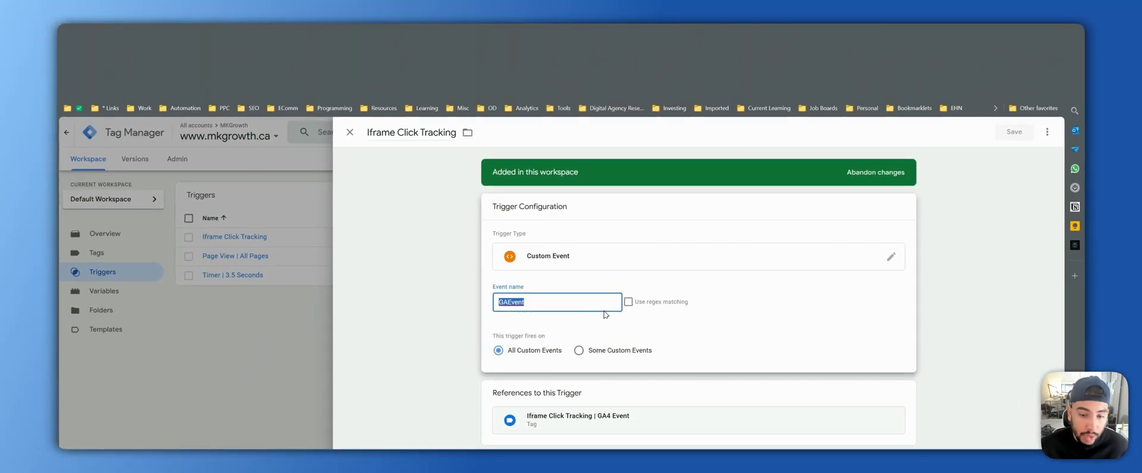
{"action": "left_click", "coordinate": [548, 302]}
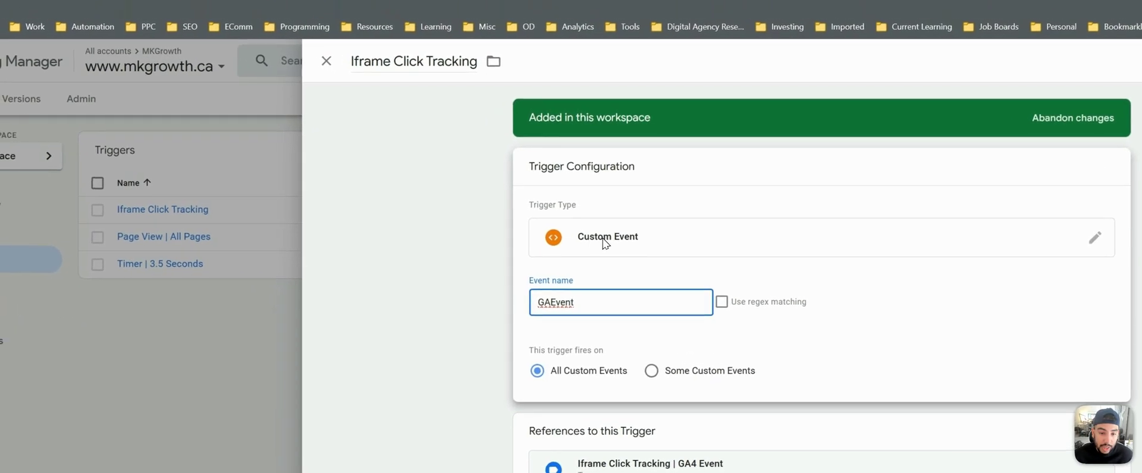
{"action": "left_click", "coordinate": [545, 302]}
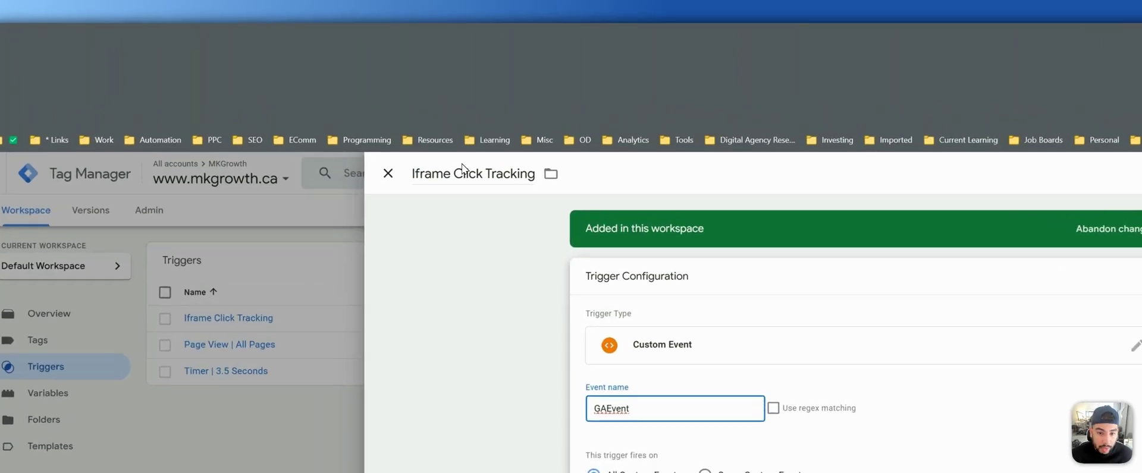
{"action": "left_click", "coordinate": [349, 132]}
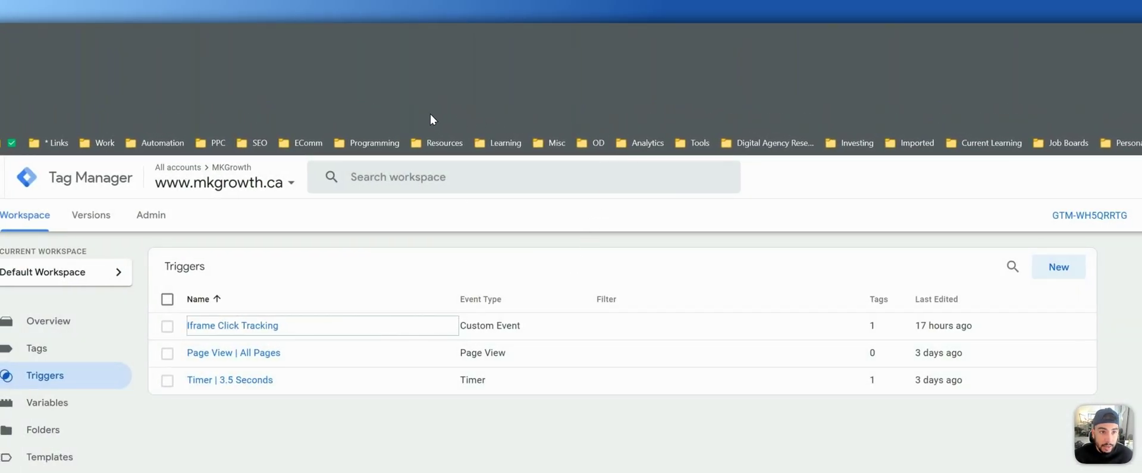
Step: Read the article's section on creating the Google Analytics event tag and check the Iframe Click Tracking trigger in Tag Manager again
{"action": "left_click", "coordinate": [641, 107]}
{"action": "scroll", "coordinate": [583, 321], "scroll_direction": "down", "scroll_amount": 8}
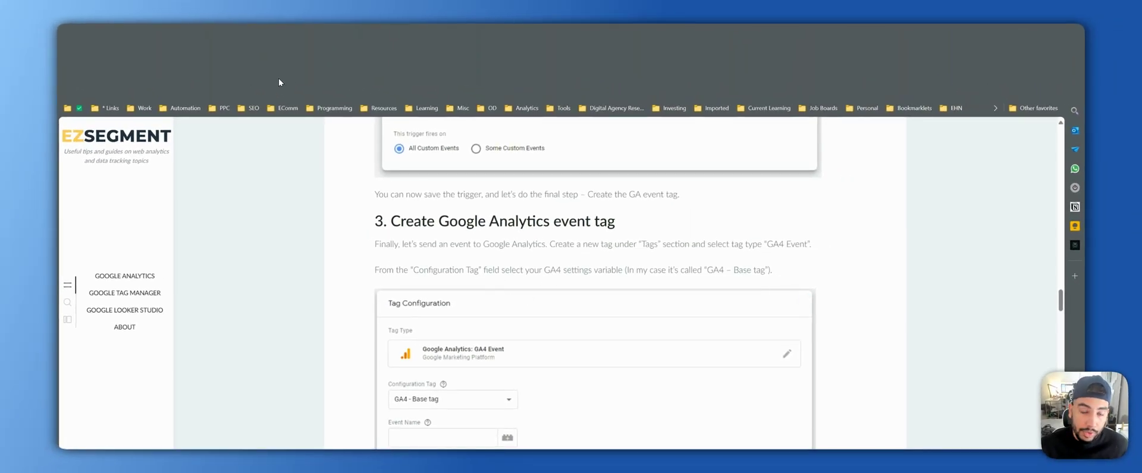
{"action": "mouse_move", "coordinate": [278, 78]}
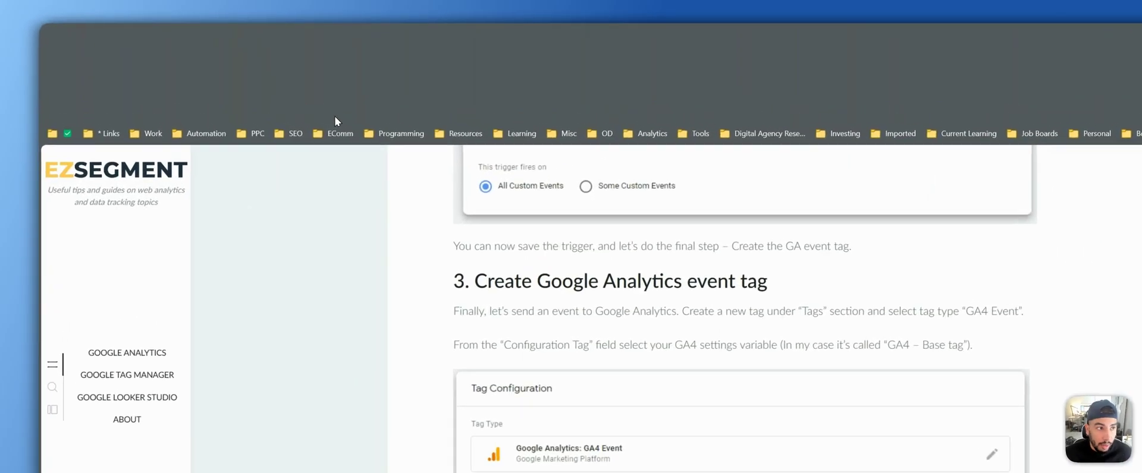
{"action": "left_click", "coordinate": [291, 92]}
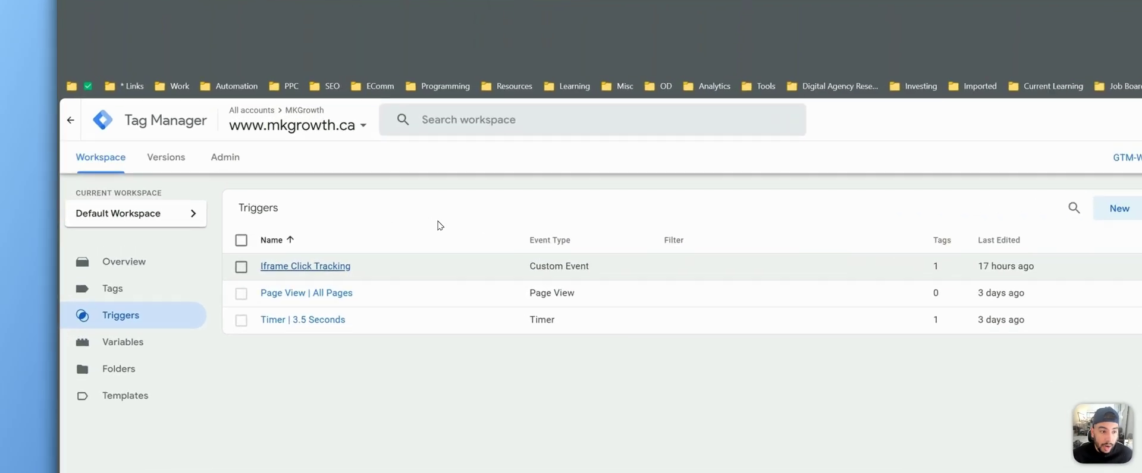
{"action": "left_click", "coordinate": [303, 237]}
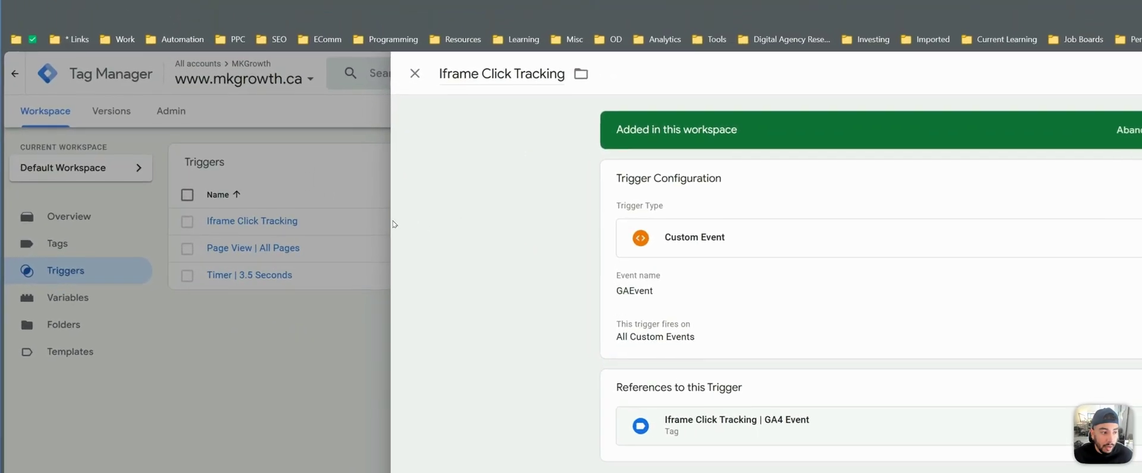
{"action": "left_click", "coordinate": [297, 236]}
Step: Start a new tag, look at the available Google Analytics tag types, and discard the tag without saving
{"action": "left_click", "coordinate": [96, 253]}
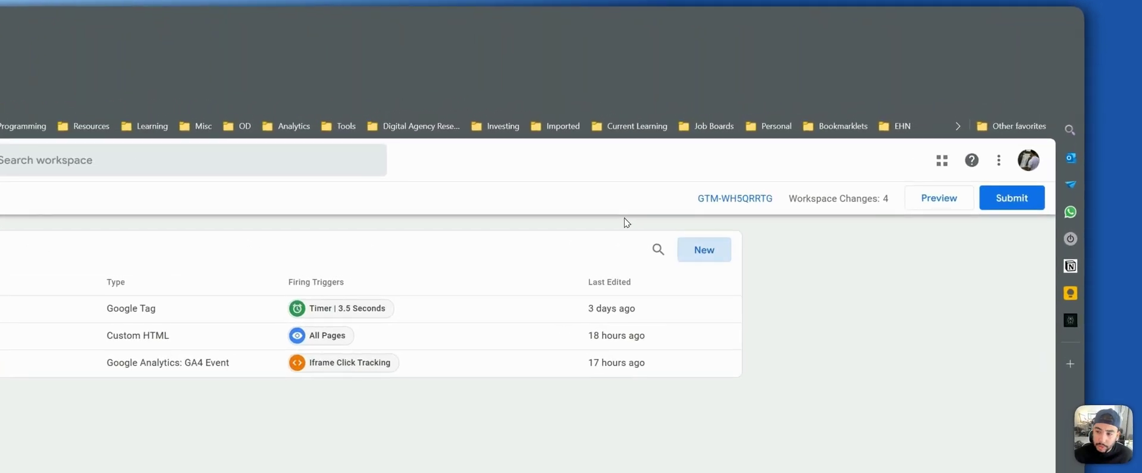
{"action": "left_click", "coordinate": [816, 195]}
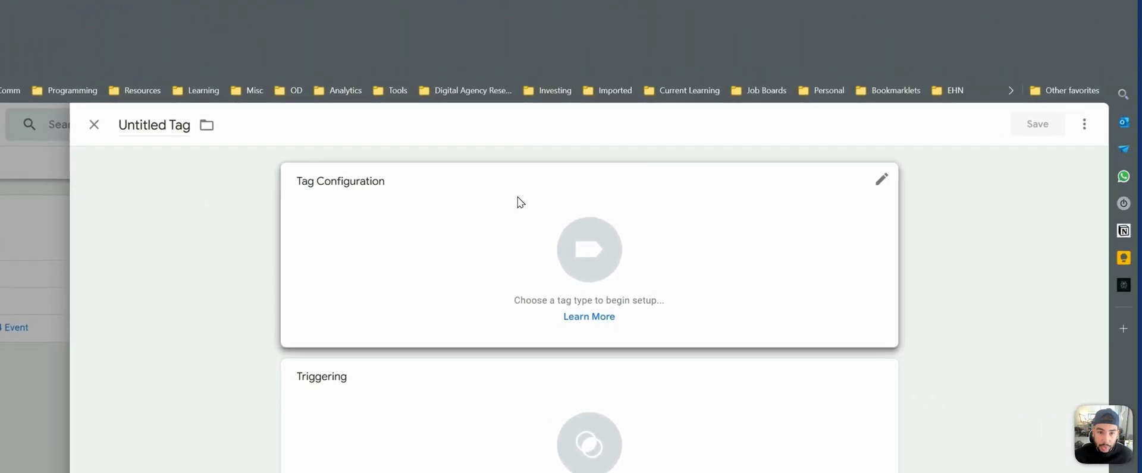
{"action": "left_click", "coordinate": [403, 204]}
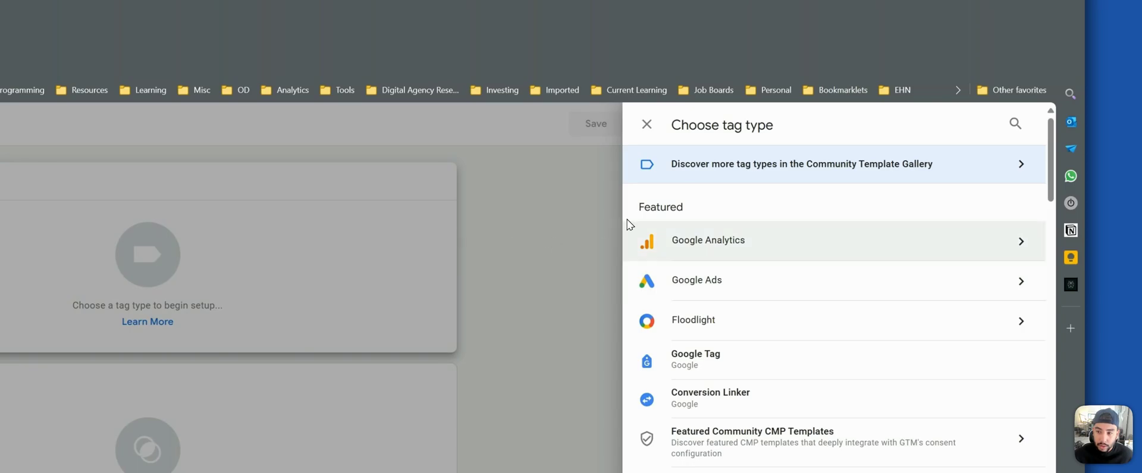
{"action": "left_click", "coordinate": [654, 239]}
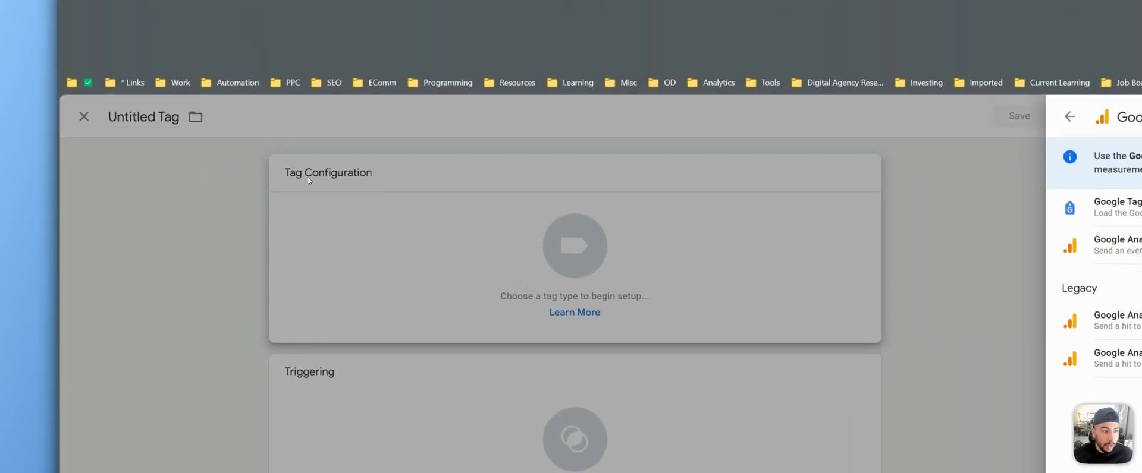
{"action": "left_click", "coordinate": [245, 176]}
{"action": "left_click", "coordinate": [299, 169]}
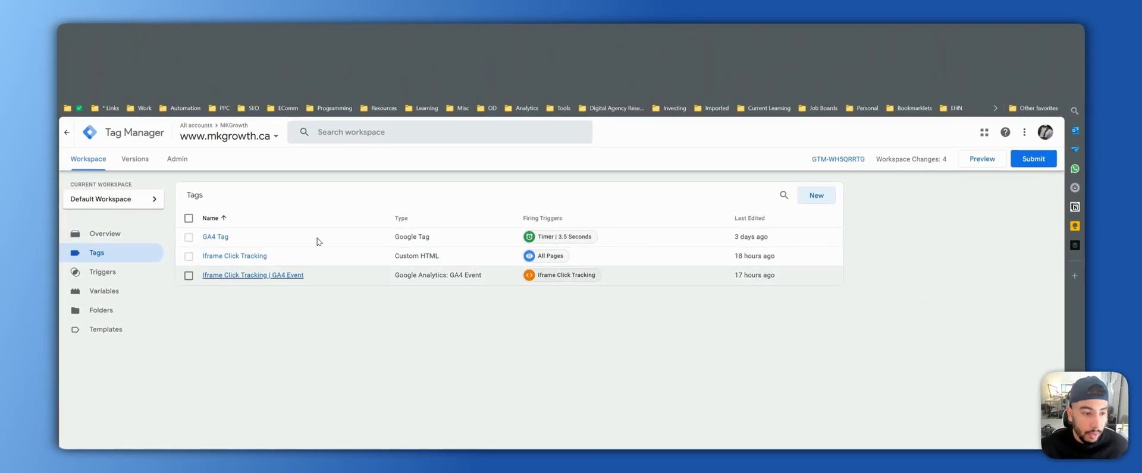
Step: Open the configuration of the Iframe Click Tracking | GA4 Event tag for editing and look at its Measurement ID
{"action": "left_click", "coordinate": [275, 275]}
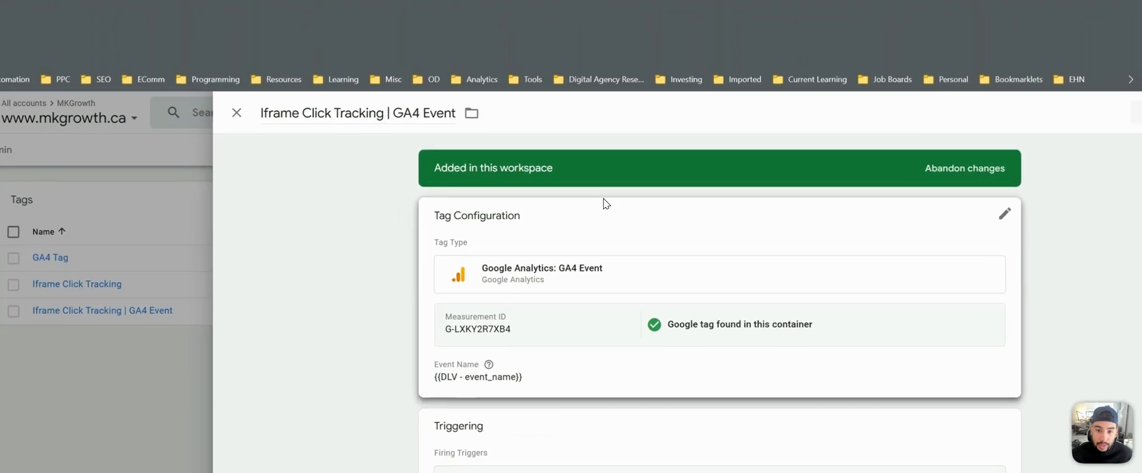
{"action": "left_click", "coordinate": [613, 202]}
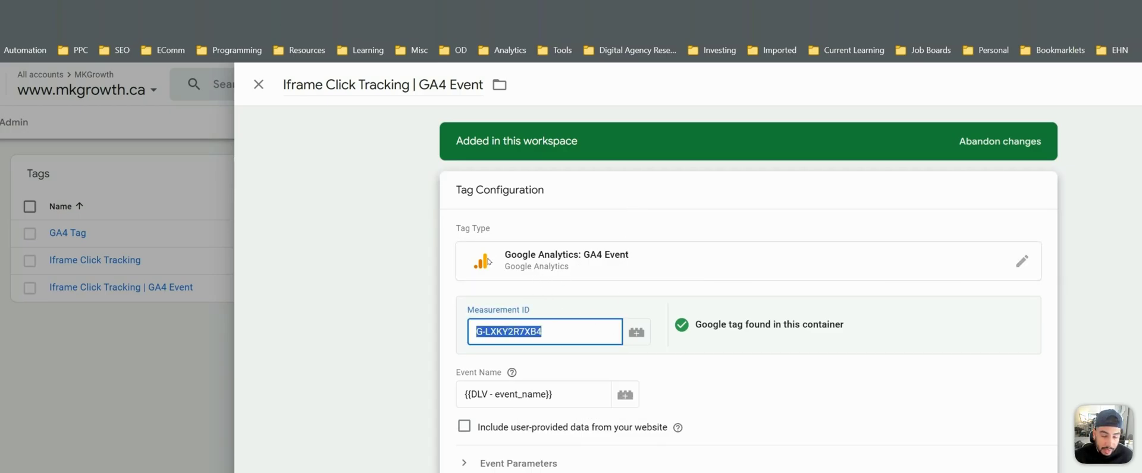
{"action": "left_click", "coordinate": [640, 19]}
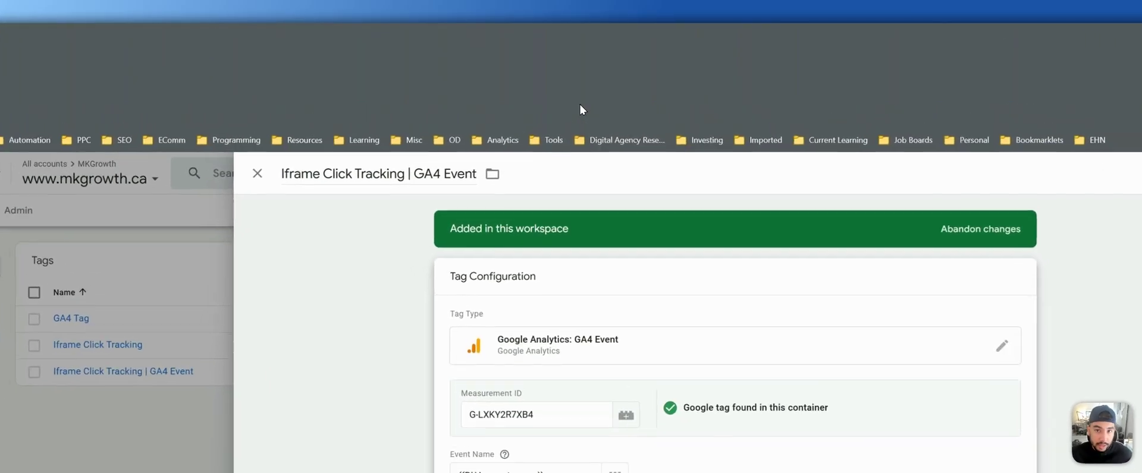
Step: Open Google Analytics in a new browser tab and switch to another signed-in Google account
{"action": "left_click", "coordinate": [581, 81]}
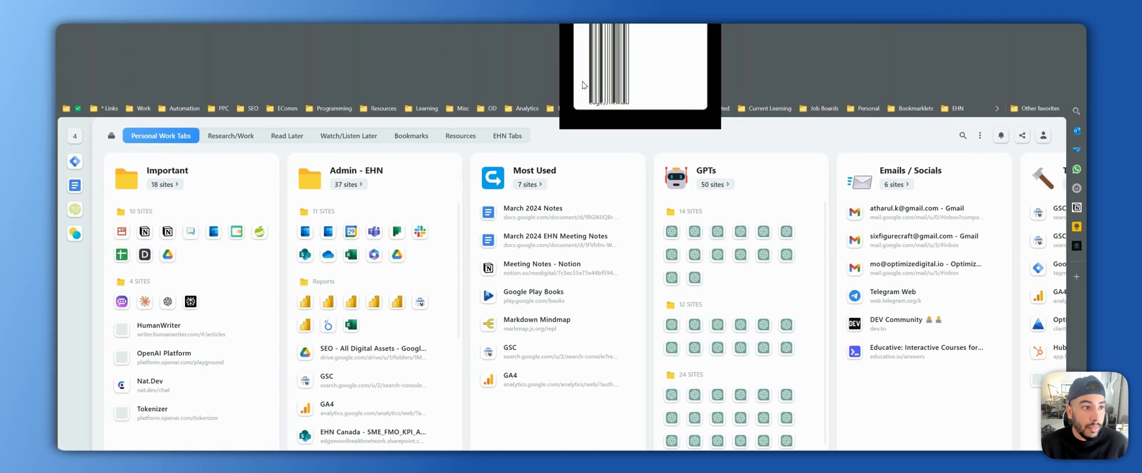
{"action": "type", "text": "ana"}
{"action": "key", "text": "Return"}
{"action": "left_click", "coordinate": [582, 83]}
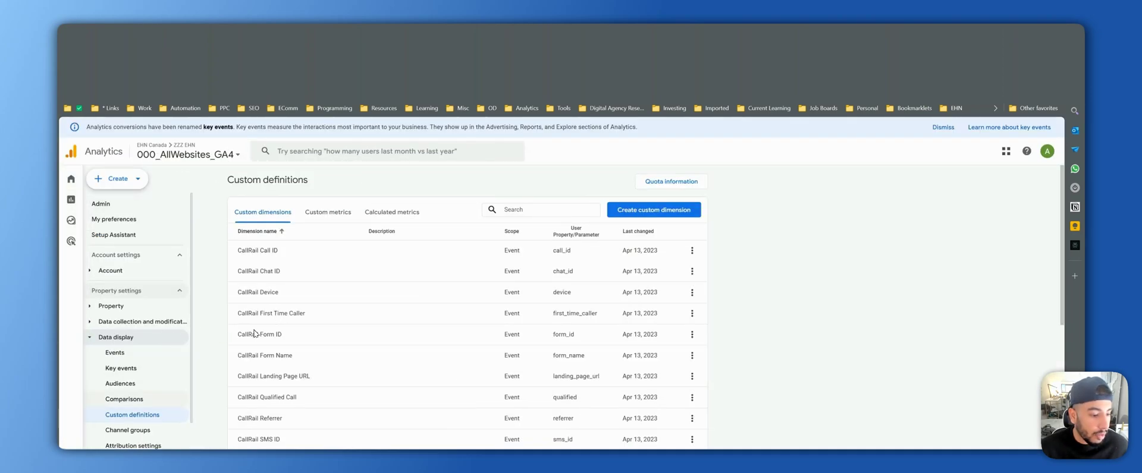
{"action": "left_click", "coordinate": [1046, 151]}
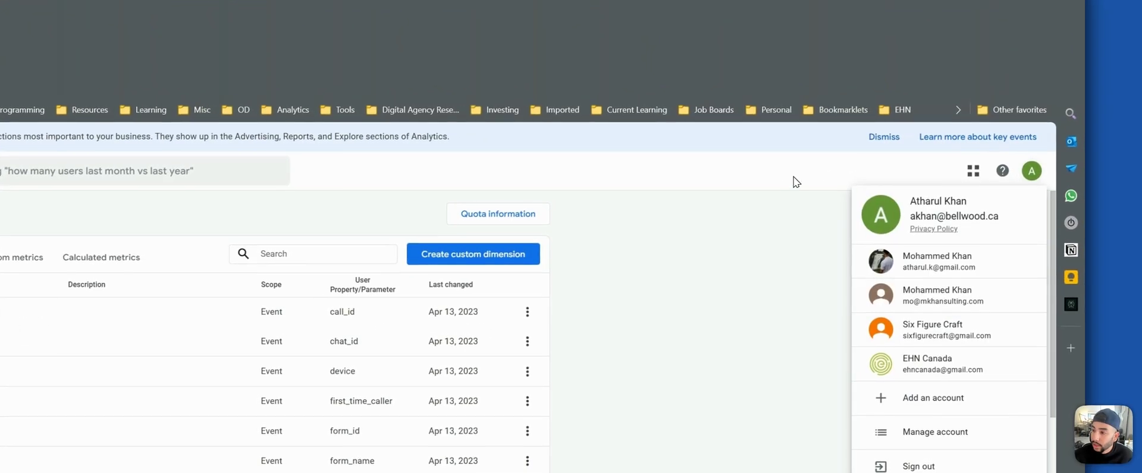
{"action": "left_click", "coordinate": [968, 215]}
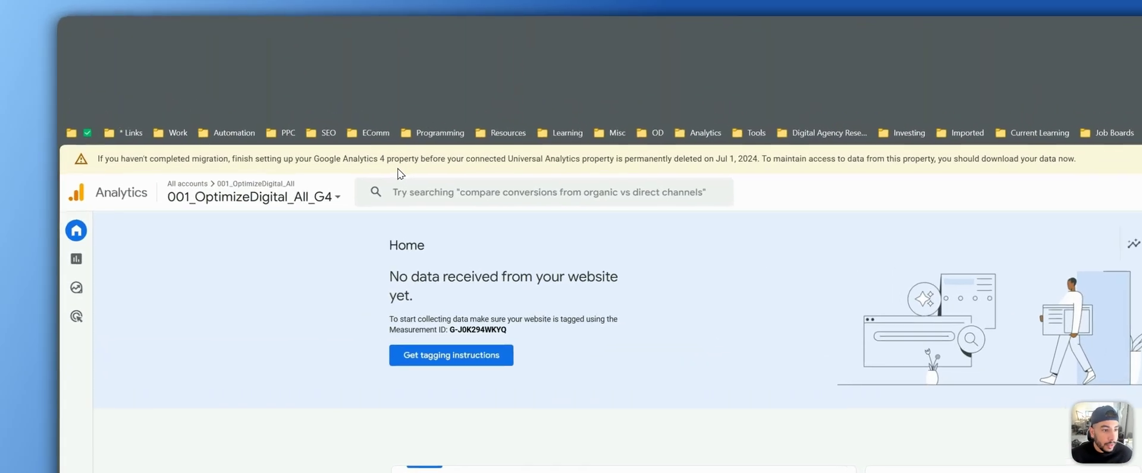
Step: Switch to the MKGrowth property and open its MKGrowth web data stream from the property's data collection settings
{"action": "left_click", "coordinate": [259, 154]}
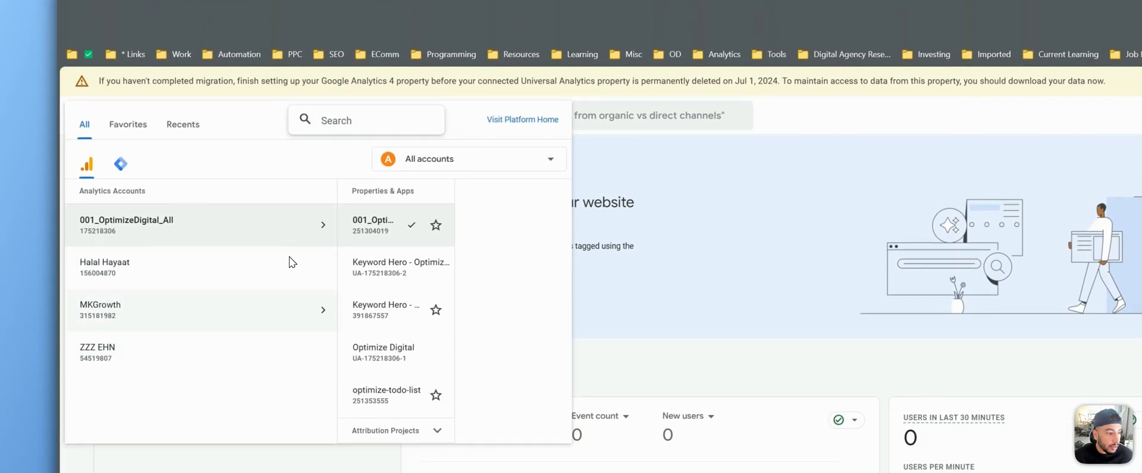
{"action": "left_click", "coordinate": [291, 305]}
{"action": "left_click", "coordinate": [366, 218]}
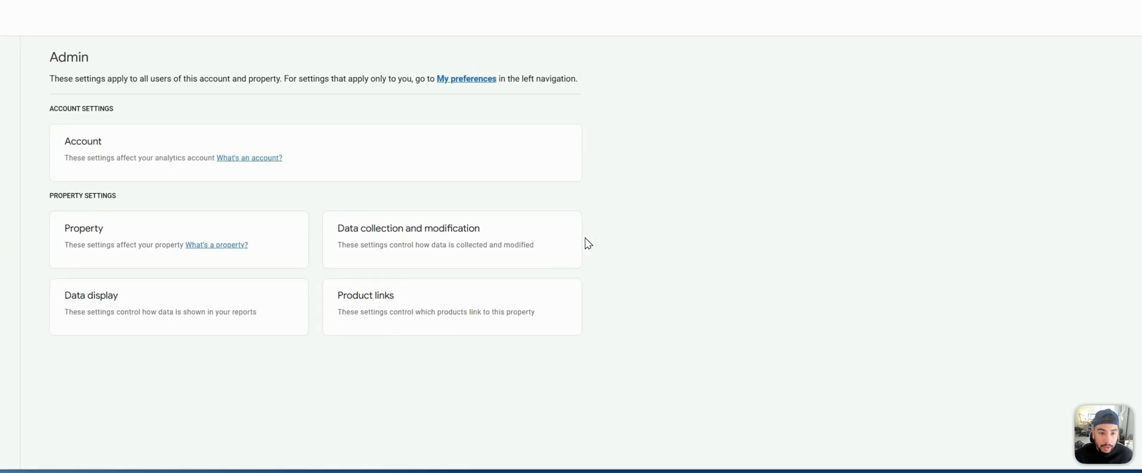
{"action": "scroll", "coordinate": [469, 232], "scroll_direction": "down", "scroll_amount": 1}
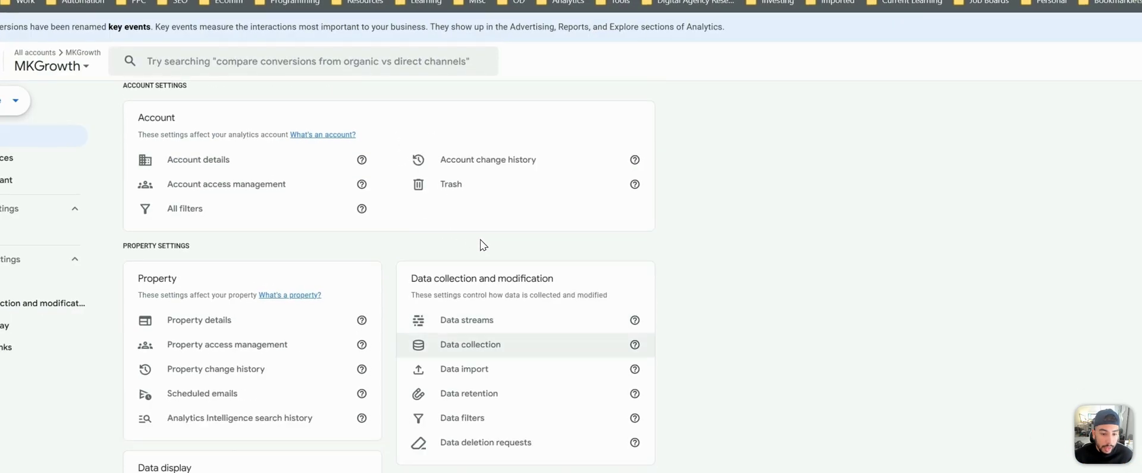
{"action": "left_click", "coordinate": [523, 321]}
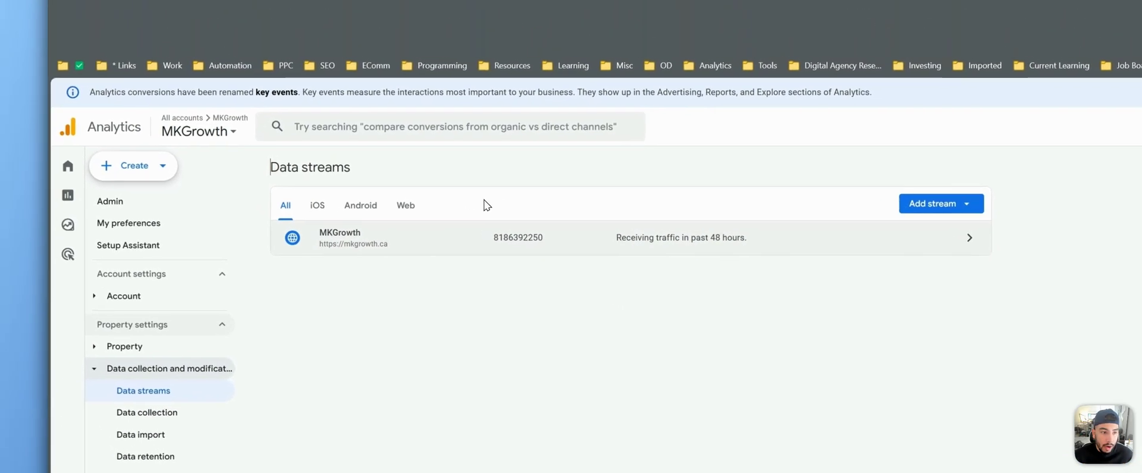
{"action": "left_click", "coordinate": [588, 251]}
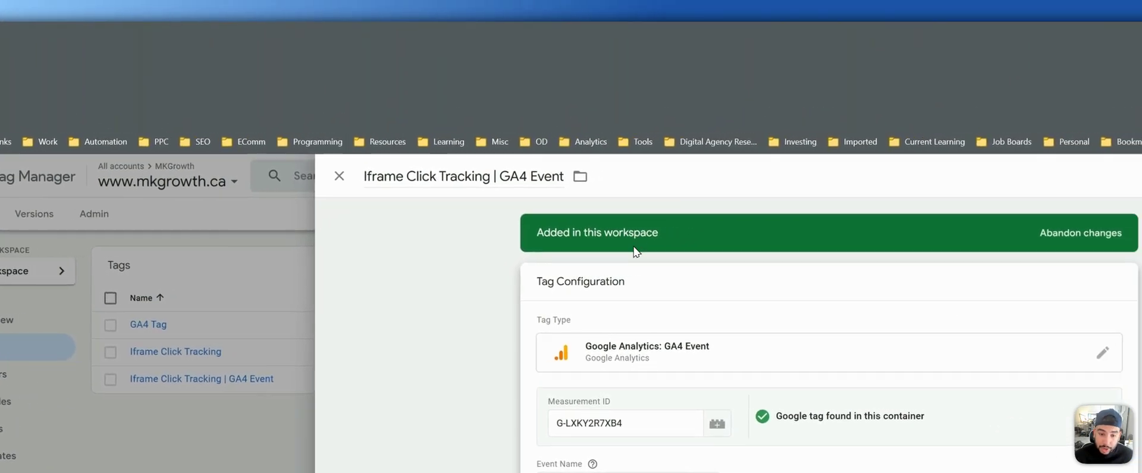
Step: Return to Tag Manager and examine the Measurement ID and the event name variable in the GA4 event tag
{"action": "triple_click", "coordinate": [523, 270]}
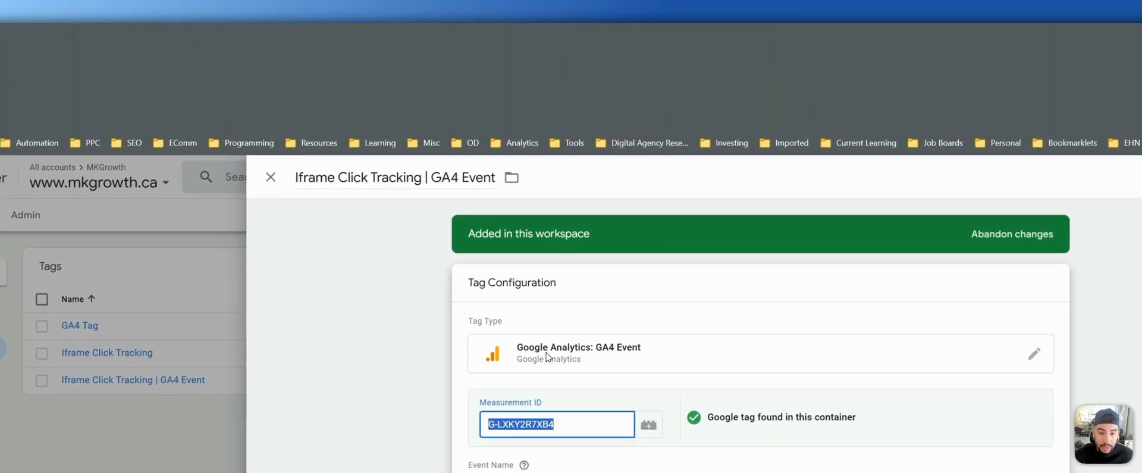
{"action": "scroll", "coordinate": [573, 322], "scroll_direction": "down", "scroll_amount": 2}
{"action": "left_click", "coordinate": [642, 302]}
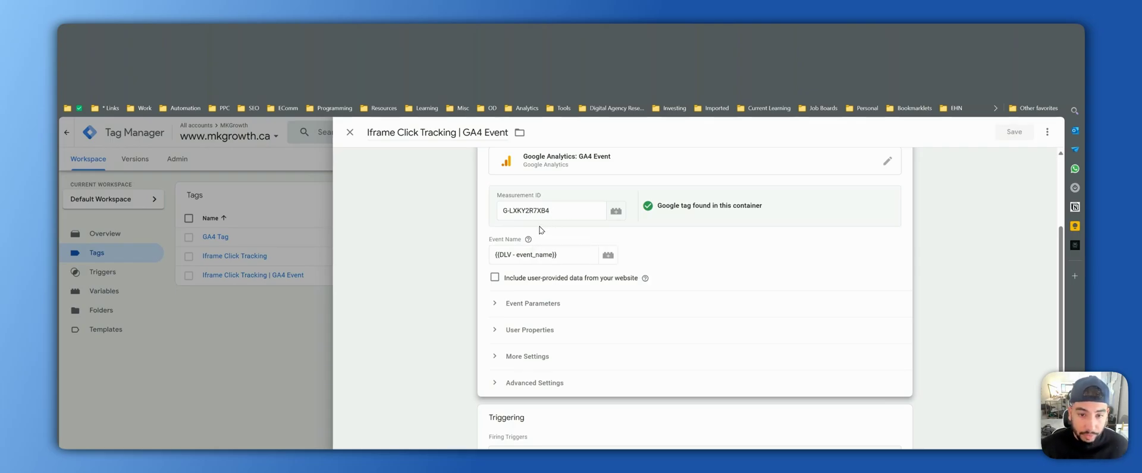
{"action": "left_click_drag", "start_coordinate": [498, 255], "coordinate": [511, 255]}
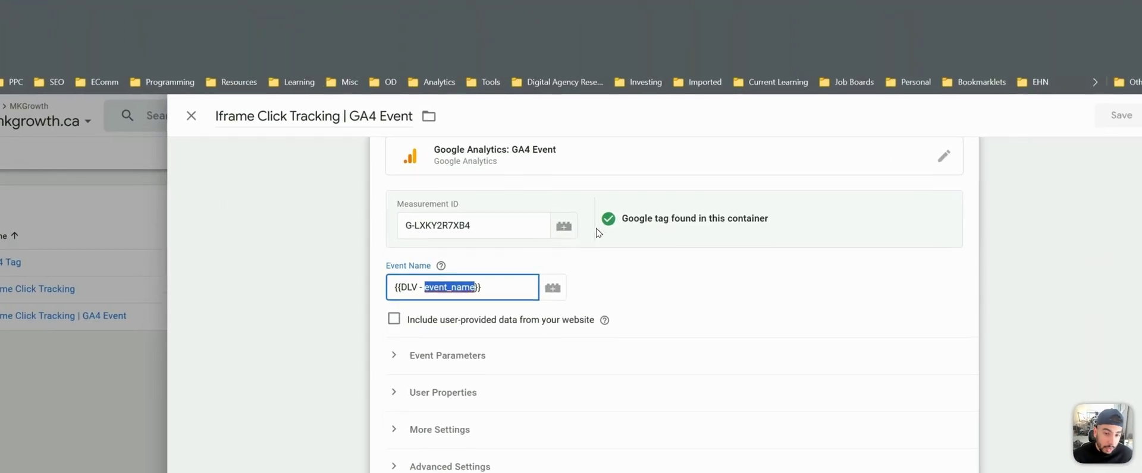
{"action": "left_click", "coordinate": [520, 232]}
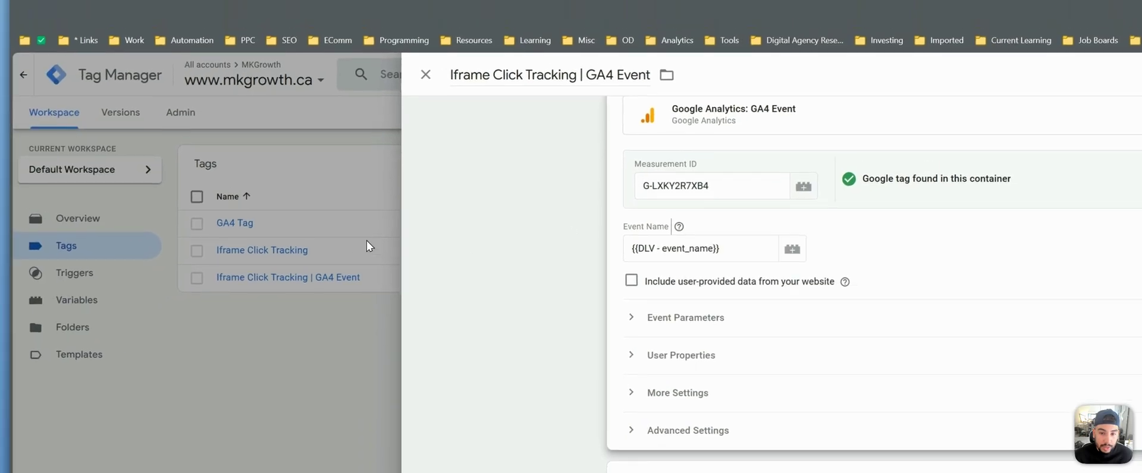
{"action": "key", "text": "ctrl+a"}
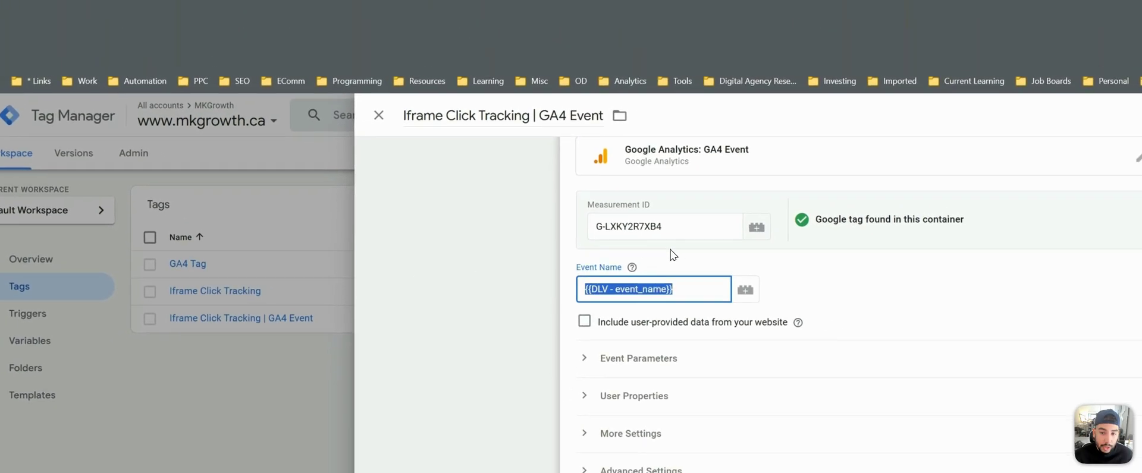
Step: Start a new variable for the tag's event name and title it "DLV -"
{"action": "left_click", "coordinate": [588, 269]}
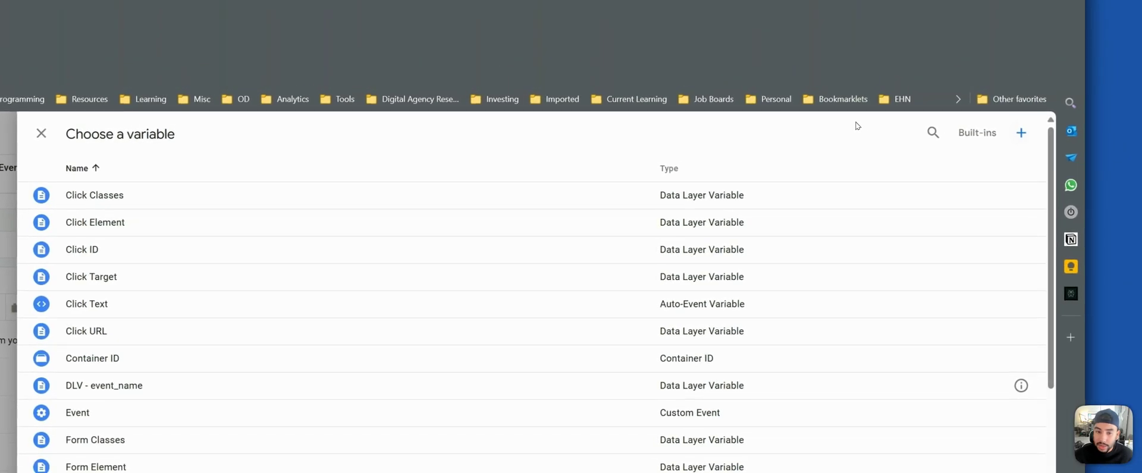
{"action": "left_click", "coordinate": [1022, 132]}
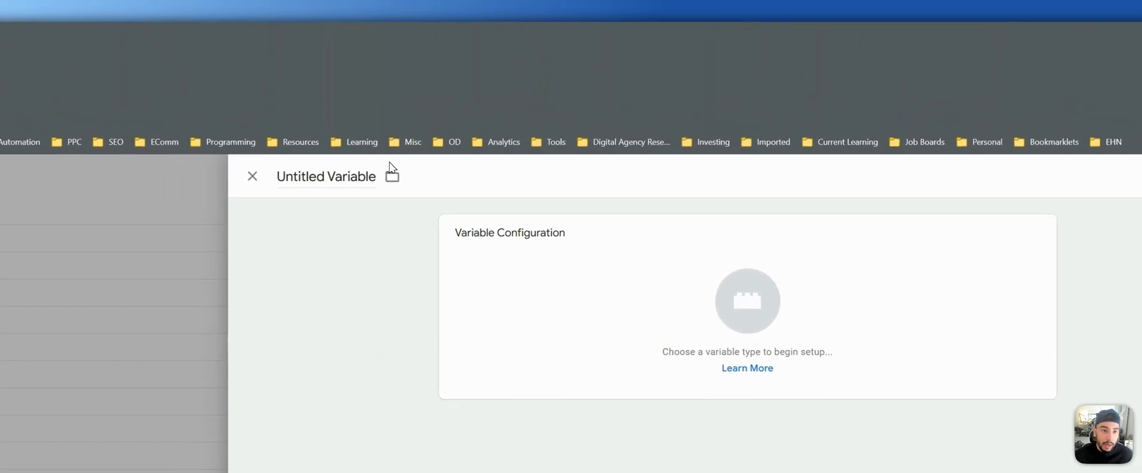
{"action": "left_click", "coordinate": [317, 176]}
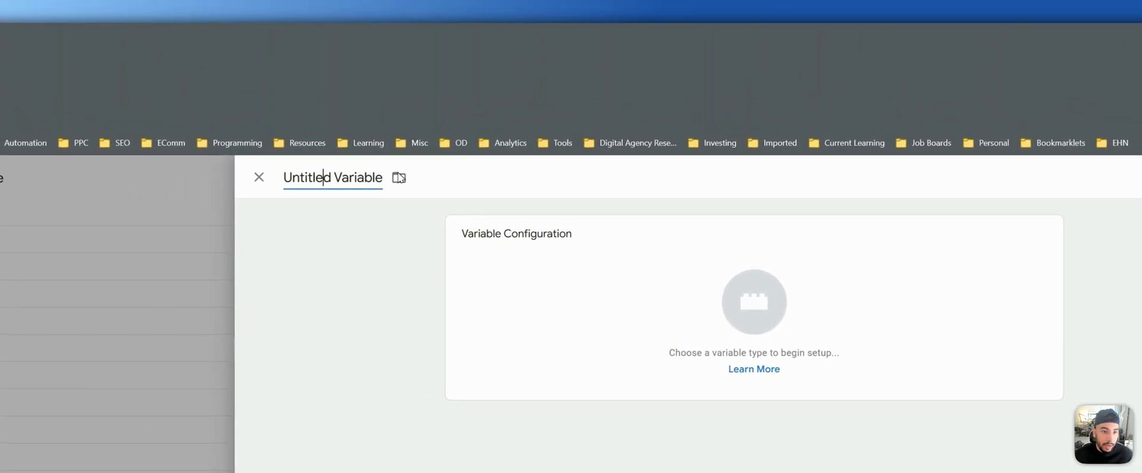
{"action": "type", "text": "DLV -"}
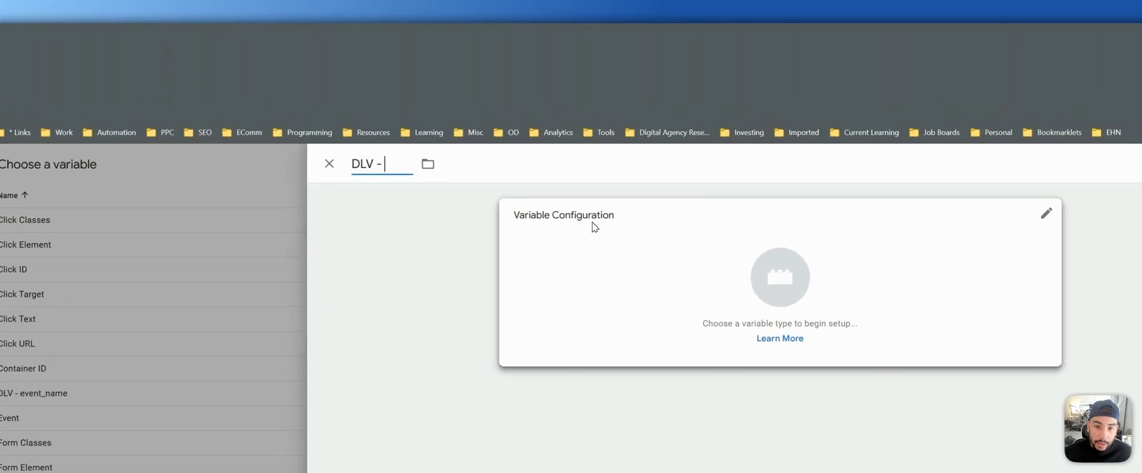
Step: Try configuring the new variable as a Data Layer Variable named event_name, and leave the variable selection without saving it
{"action": "left_click", "coordinate": [636, 201]}
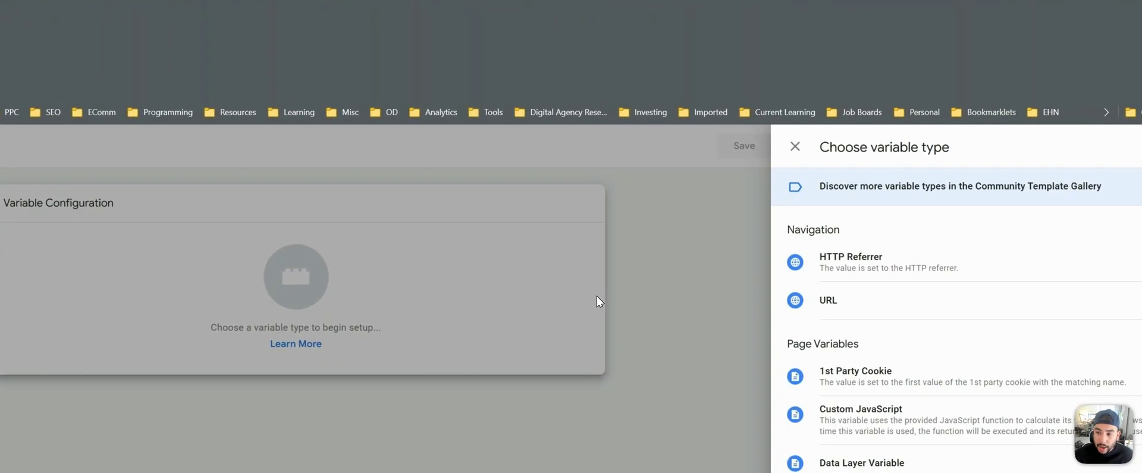
{"action": "scroll", "coordinate": [734, 341], "scroll_direction": "down", "scroll_amount": 8}
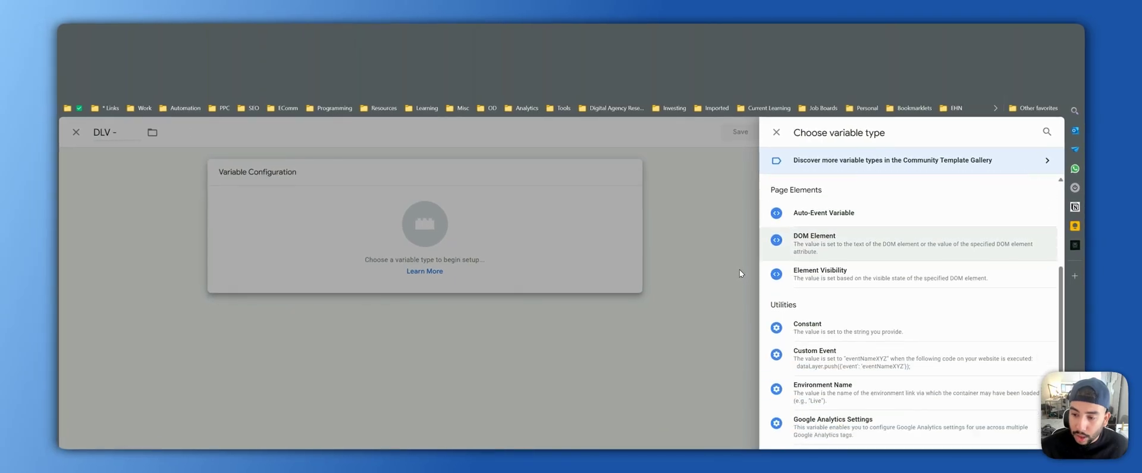
{"action": "scroll", "coordinate": [740, 270], "scroll_direction": "down", "scroll_amount": 4}
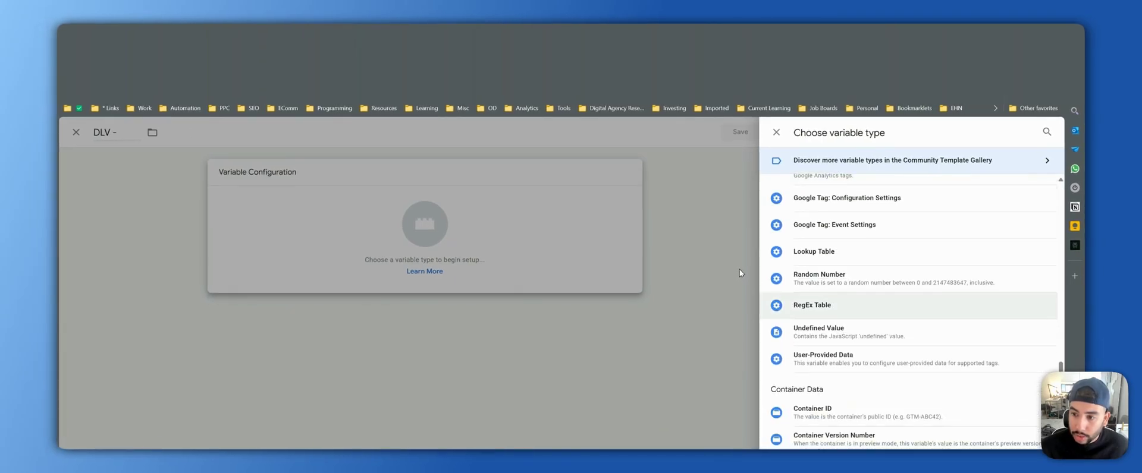
{"action": "scroll", "coordinate": [739, 269], "scroll_direction": "up", "scroll_amount": 10}
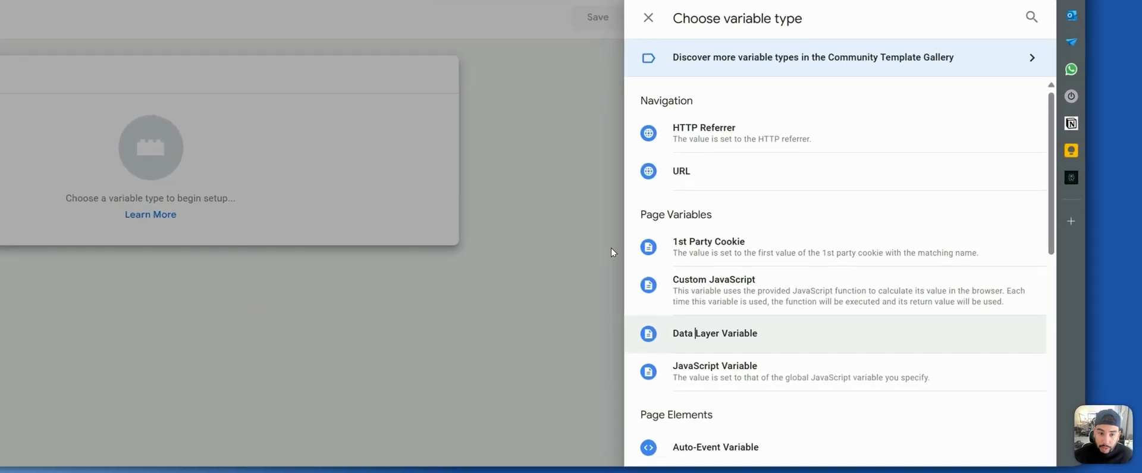
{"action": "left_click", "coordinate": [823, 355]}
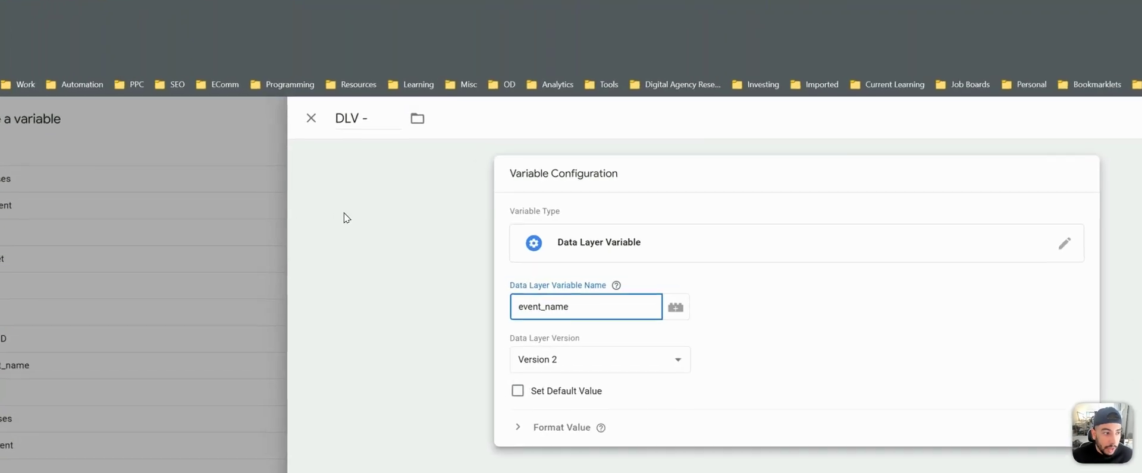
{"action": "left_click", "coordinate": [349, 132]}
{"action": "left_click", "coordinate": [669, 257]}
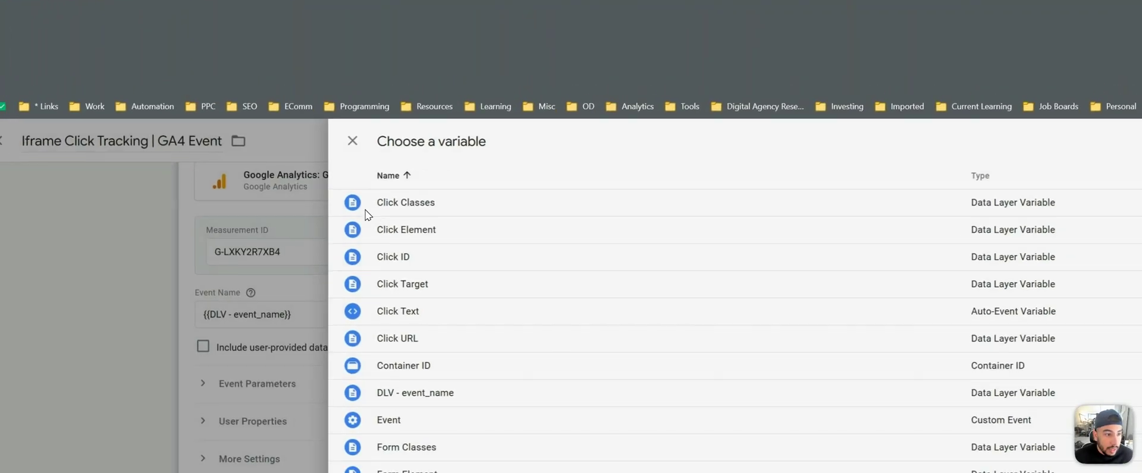
{"action": "left_click", "coordinate": [263, 245]}
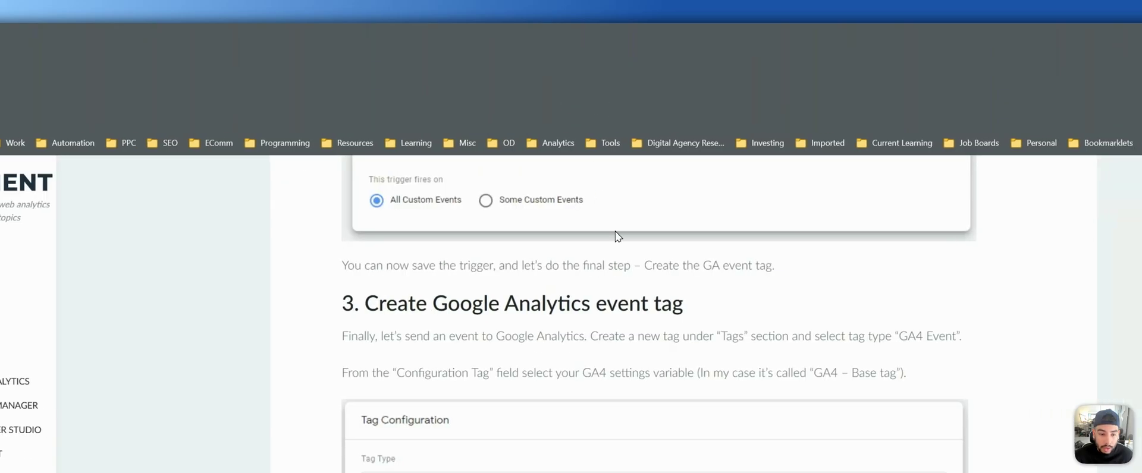
Step: Read the article's instructions on configuring the event_name variable and assigning the GAEvent trigger to the event tag
{"action": "scroll", "coordinate": [617, 229], "scroll_direction": "down", "scroll_amount": 4}
{"action": "scroll", "coordinate": [619, 424], "scroll_direction": "down", "scroll_amount": 4}
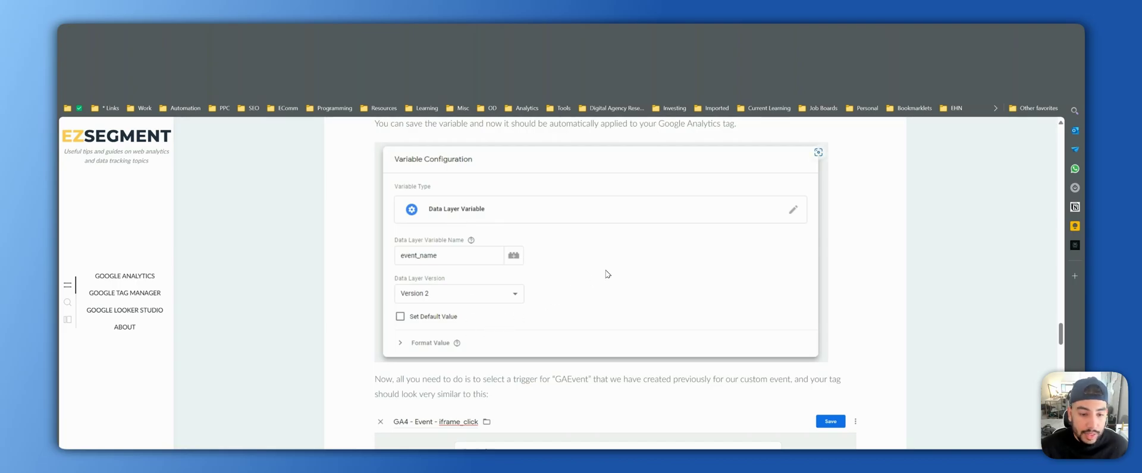
{"action": "scroll", "coordinate": [605, 275], "scroll_direction": "down", "scroll_amount": 3}
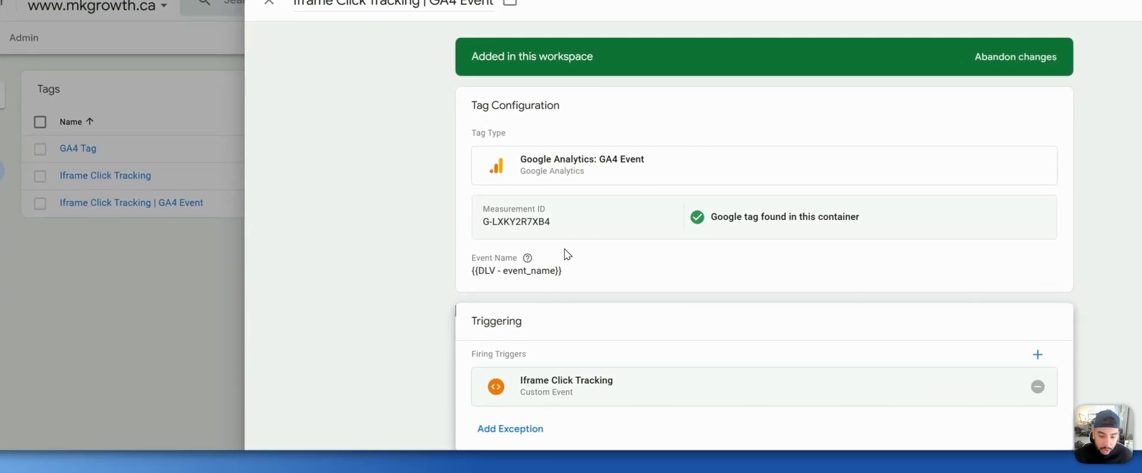
Step: Review the triggers available for the GA4 event tag and examine the configuration of its assigned Iframe Click Tracking trigger
{"action": "left_click", "coordinate": [893, 354]}
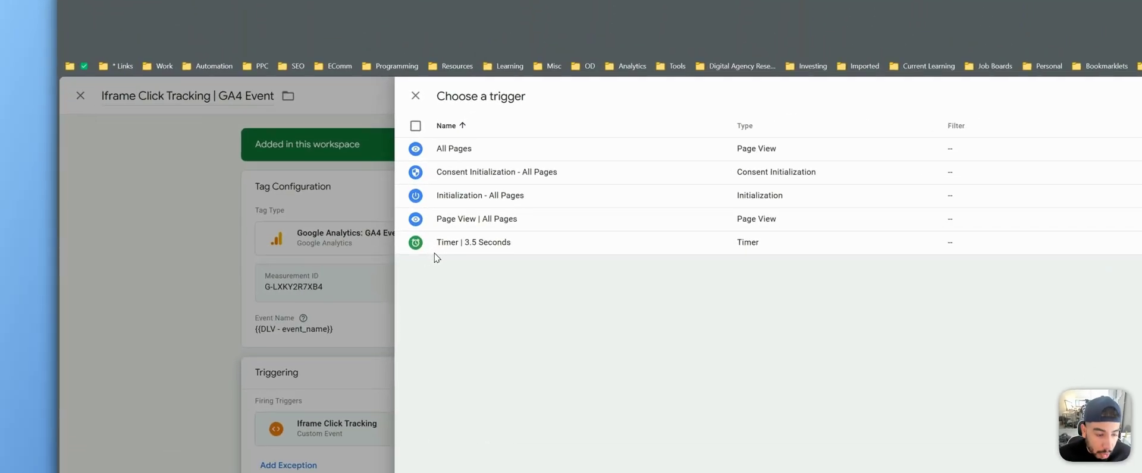
{"action": "key", "text": "Escape"}
{"action": "left_click", "coordinate": [556, 404]}
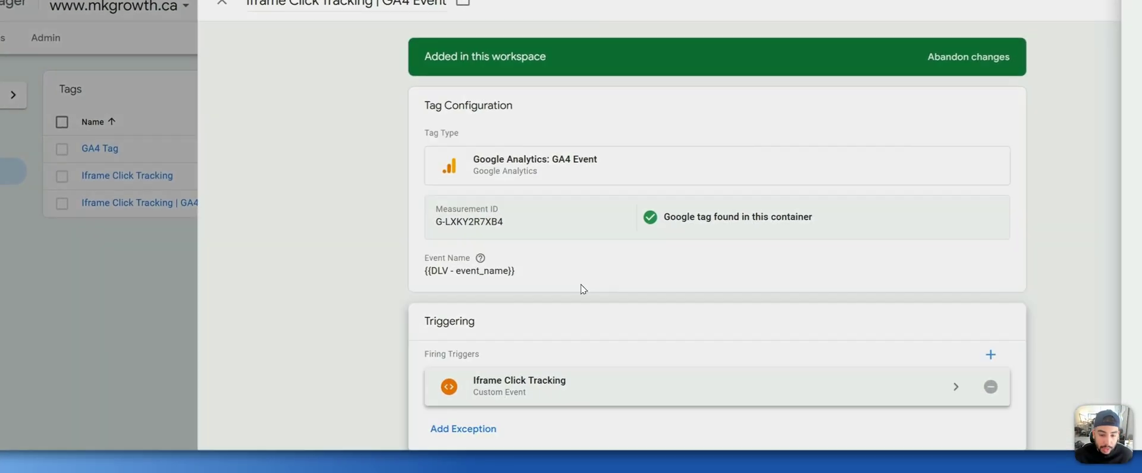
{"action": "left_click", "coordinate": [595, 386]}
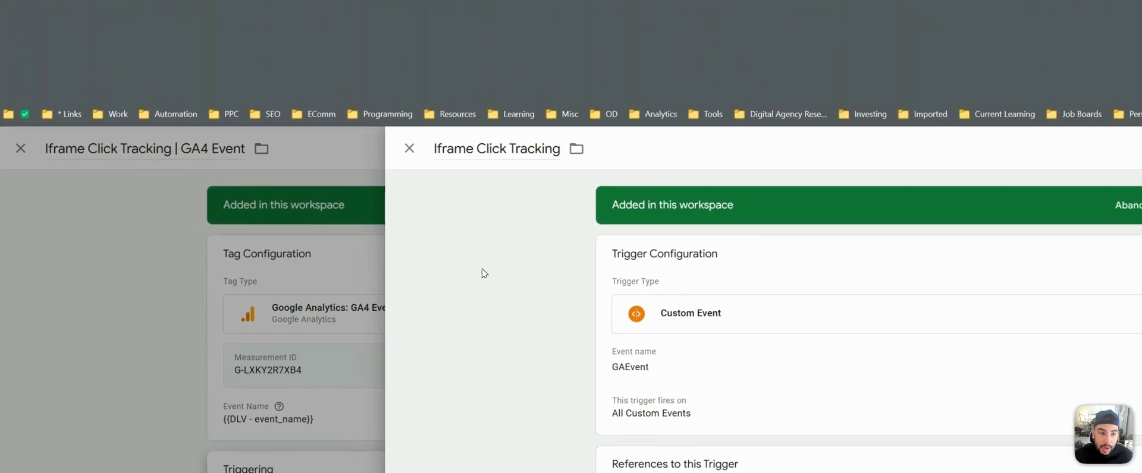
{"action": "key", "text": "Escape"}
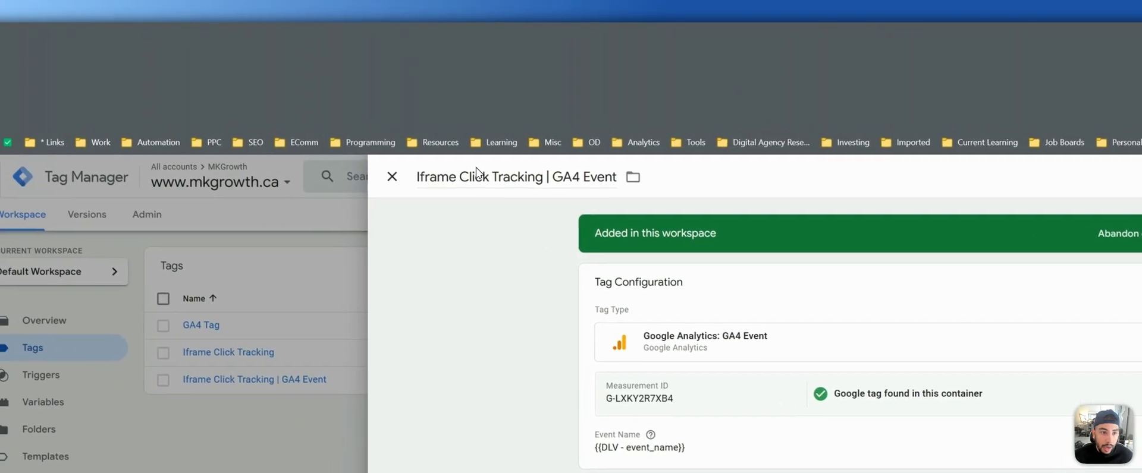
Step: Close the Iframe Click Tracking | GA4 Event tag and discard its unsaved changes
{"action": "key", "text": "Escape"}
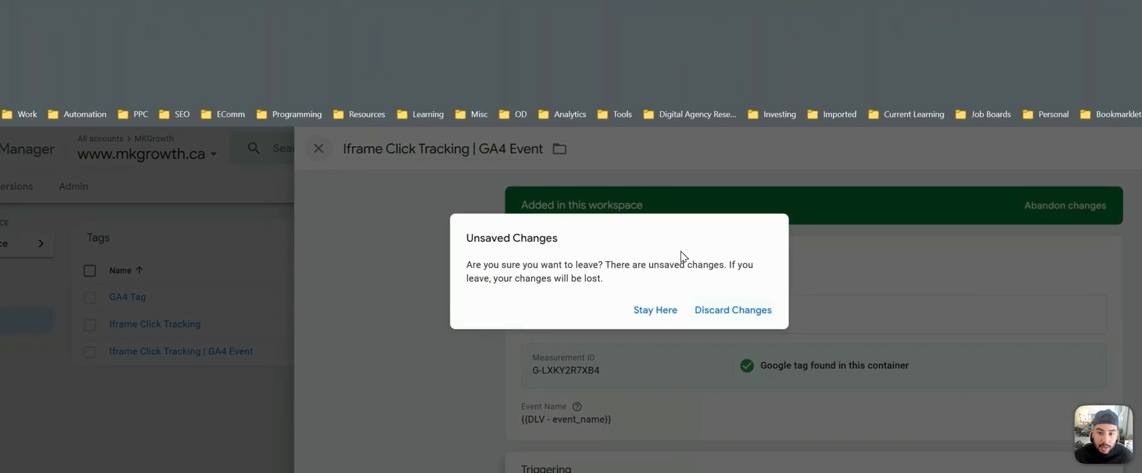
{"action": "left_click", "coordinate": [818, 338]}
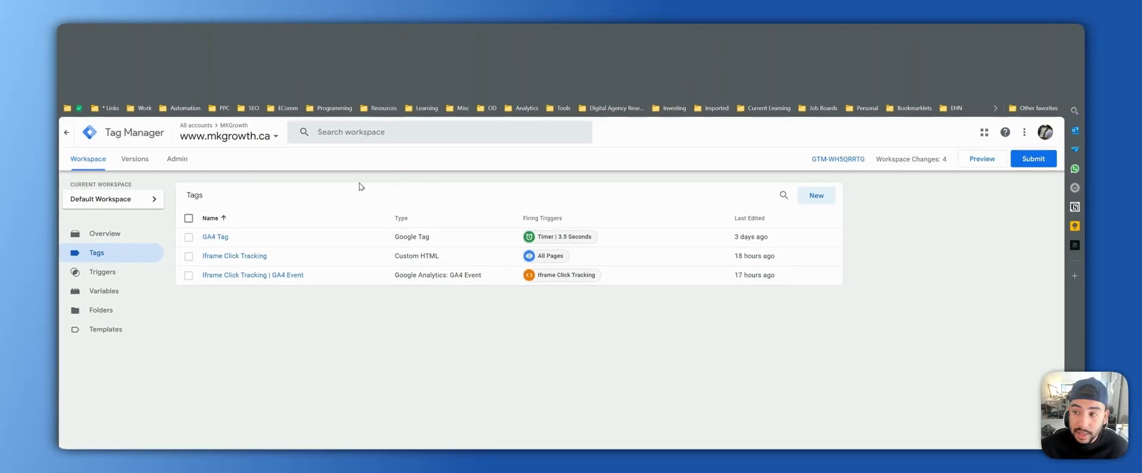